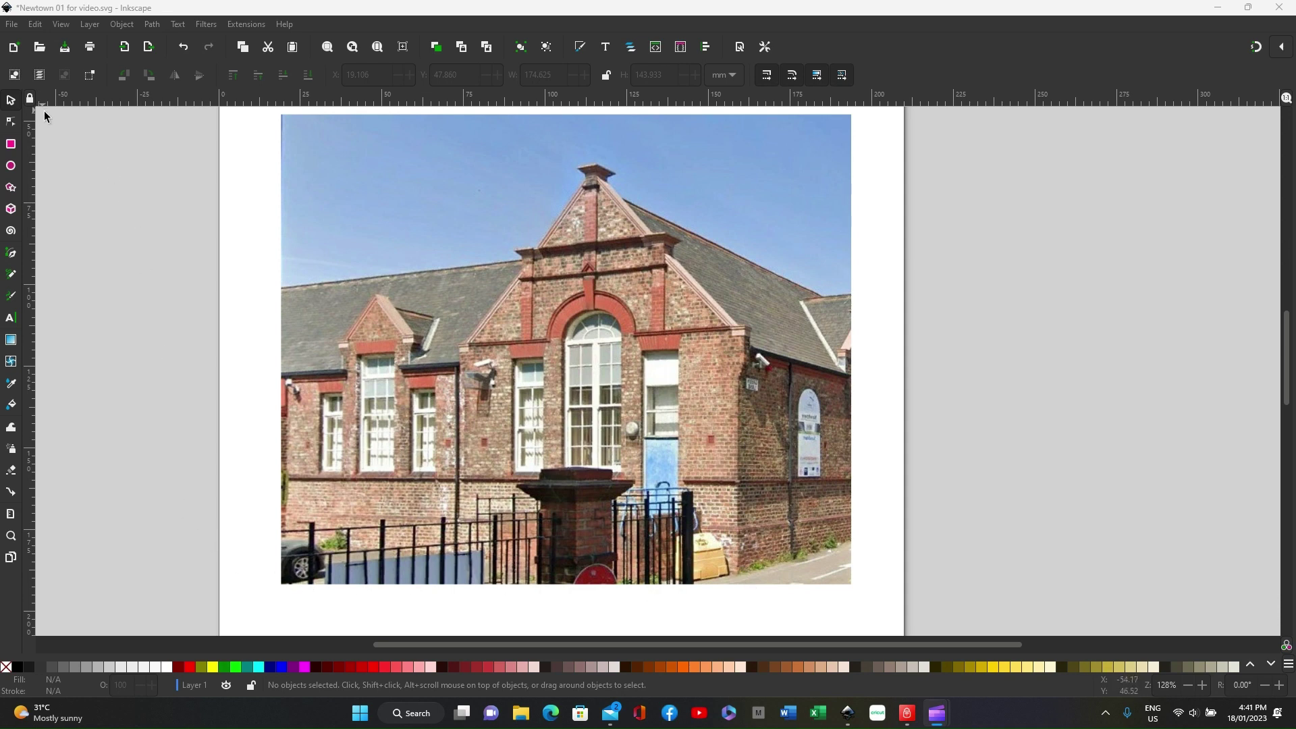
Measure the height of the brick wall at the front gable's corner in the photo, from the eaves to the ground
{"action": "left_click", "coordinate": [8, 101]}
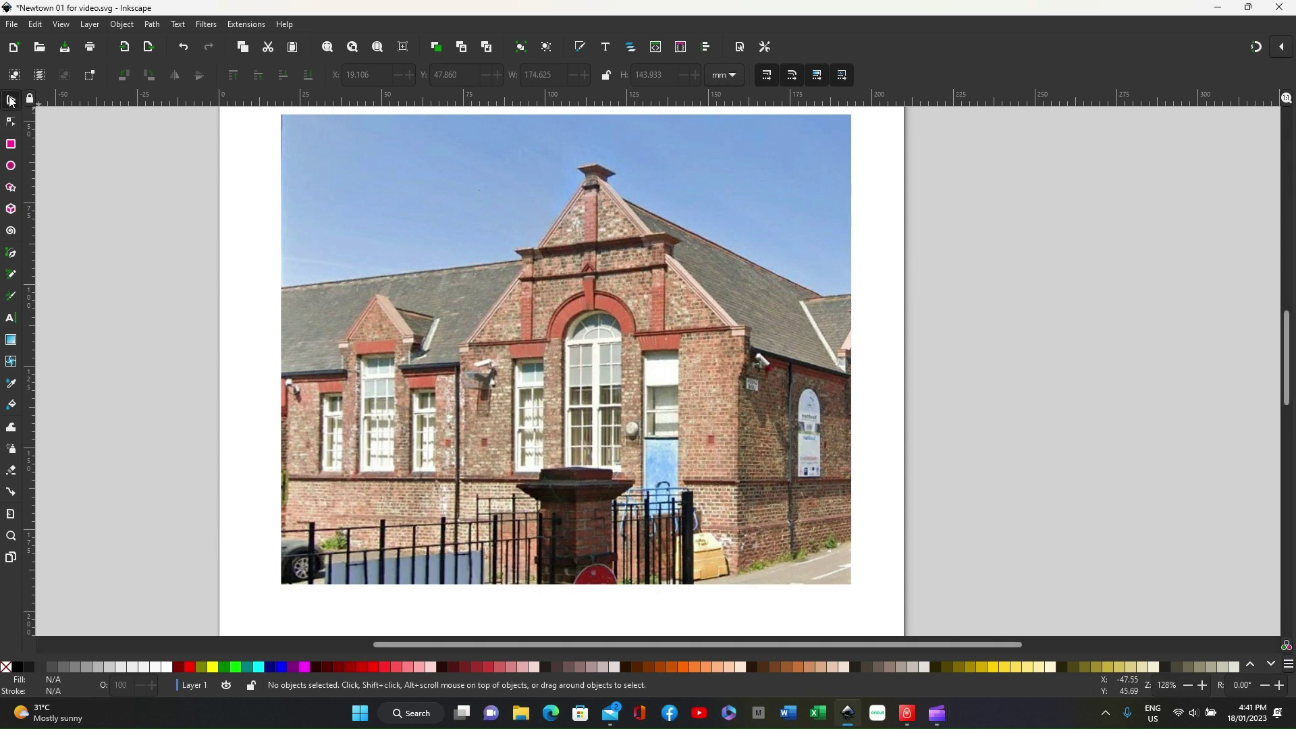
{"action": "left_click", "coordinate": [10, 514]}
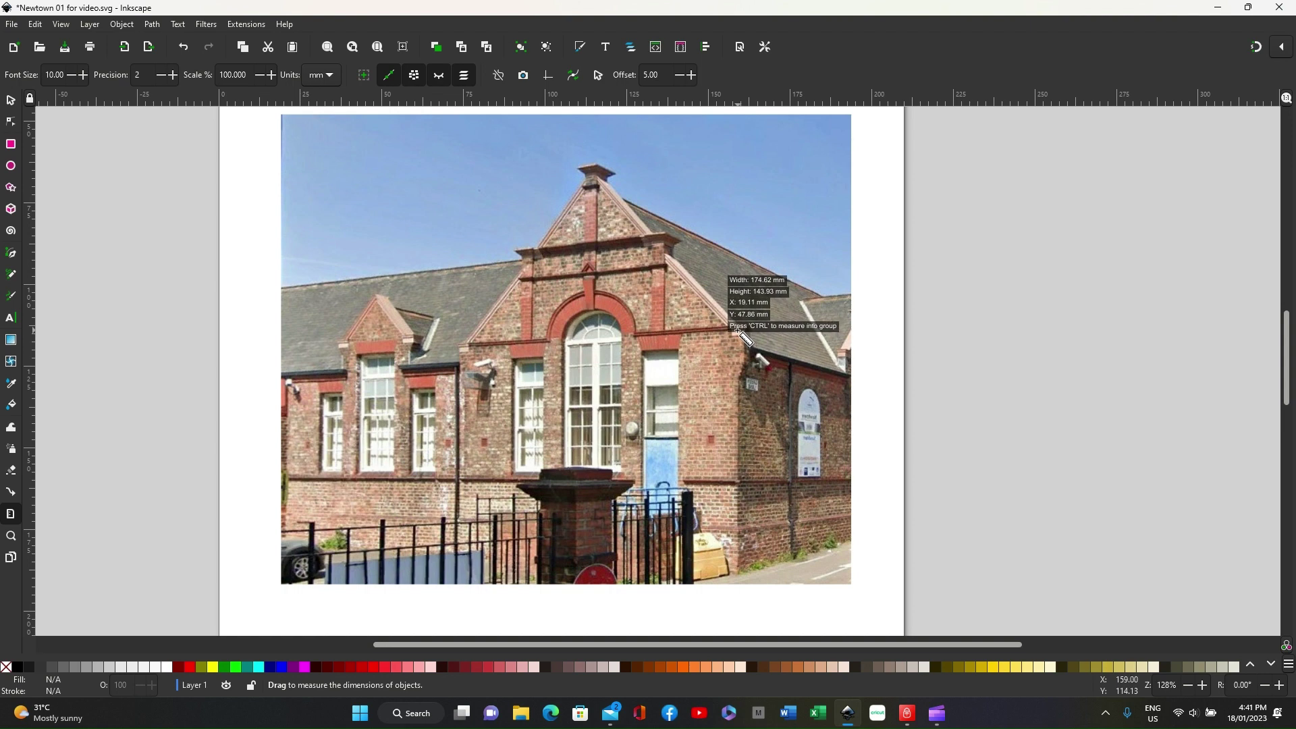
{"action": "left_click_drag", "start_coordinate": [738, 330], "coordinate": [737, 574]}
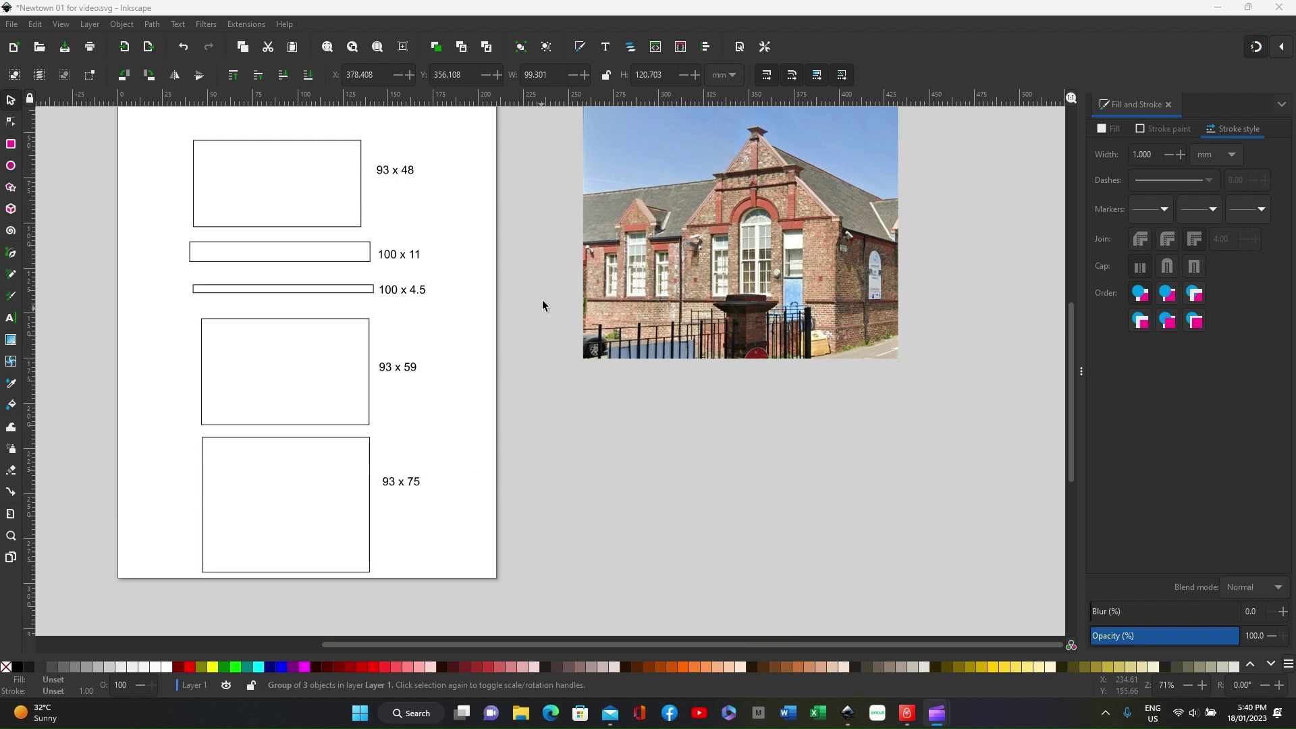
Draw an orange rectangle about 123 × 88 mm below the building photo
{"action": "left_click", "coordinate": [17, 102]}
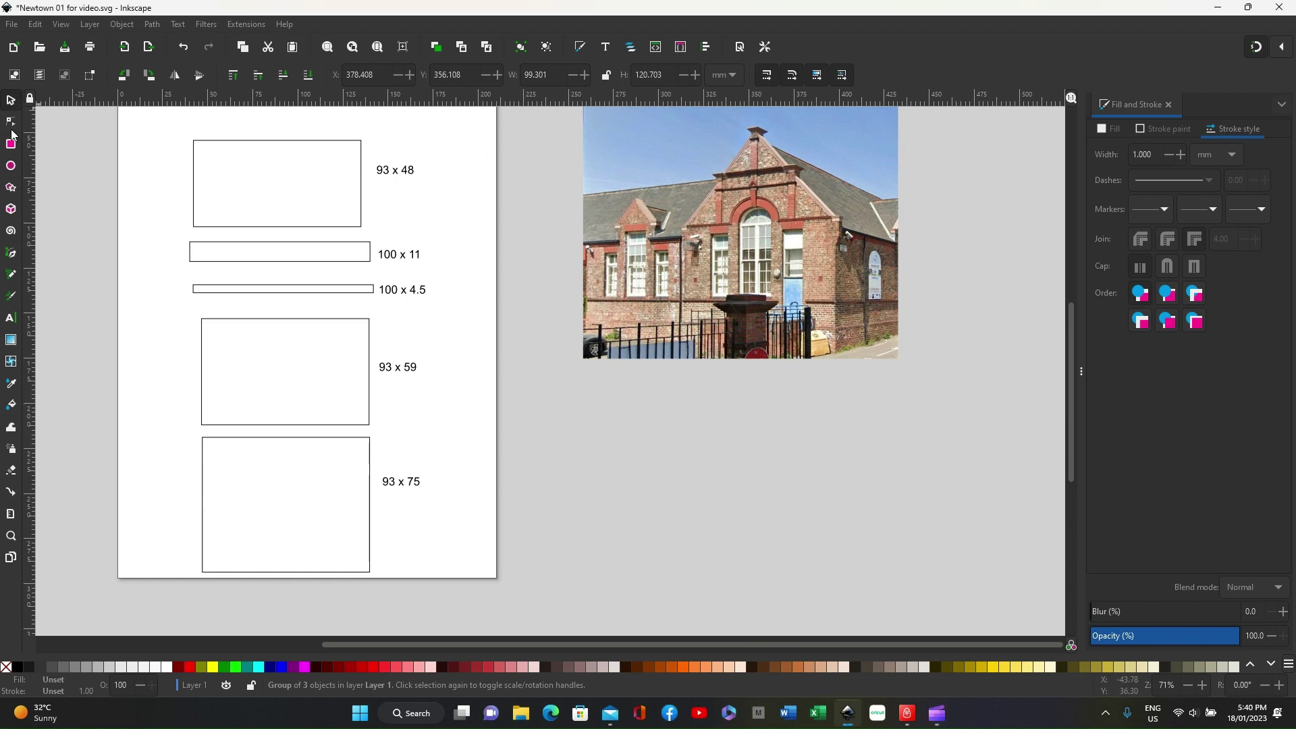
{"action": "left_click", "coordinate": [10, 145]}
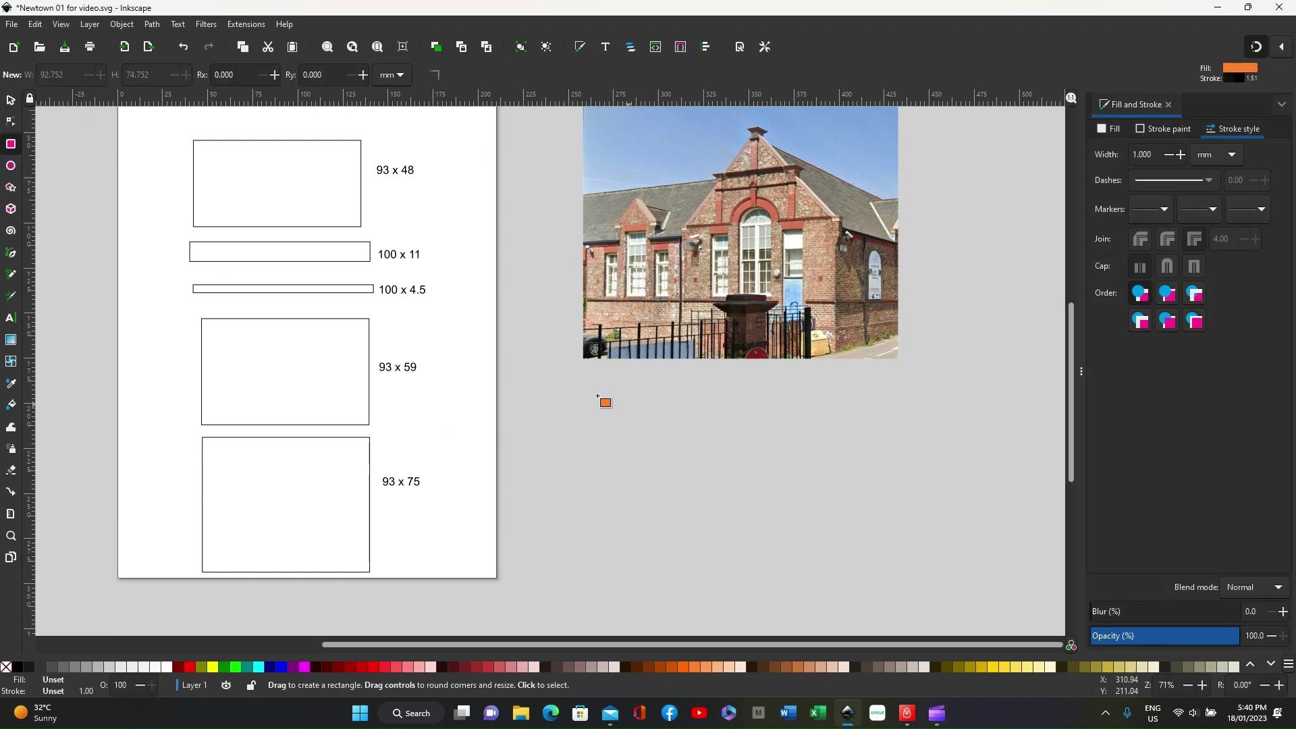
{"action": "mouse_move", "coordinate": [575, 393]}
{"action": "left_mouse_down"}
{"action": "mouse_move", "coordinate": [703, 399]}
{"action": "mouse_move", "coordinate": [792, 465]}
{"action": "mouse_move", "coordinate": [796, 553]}
{"action": "left_mouse_up"}
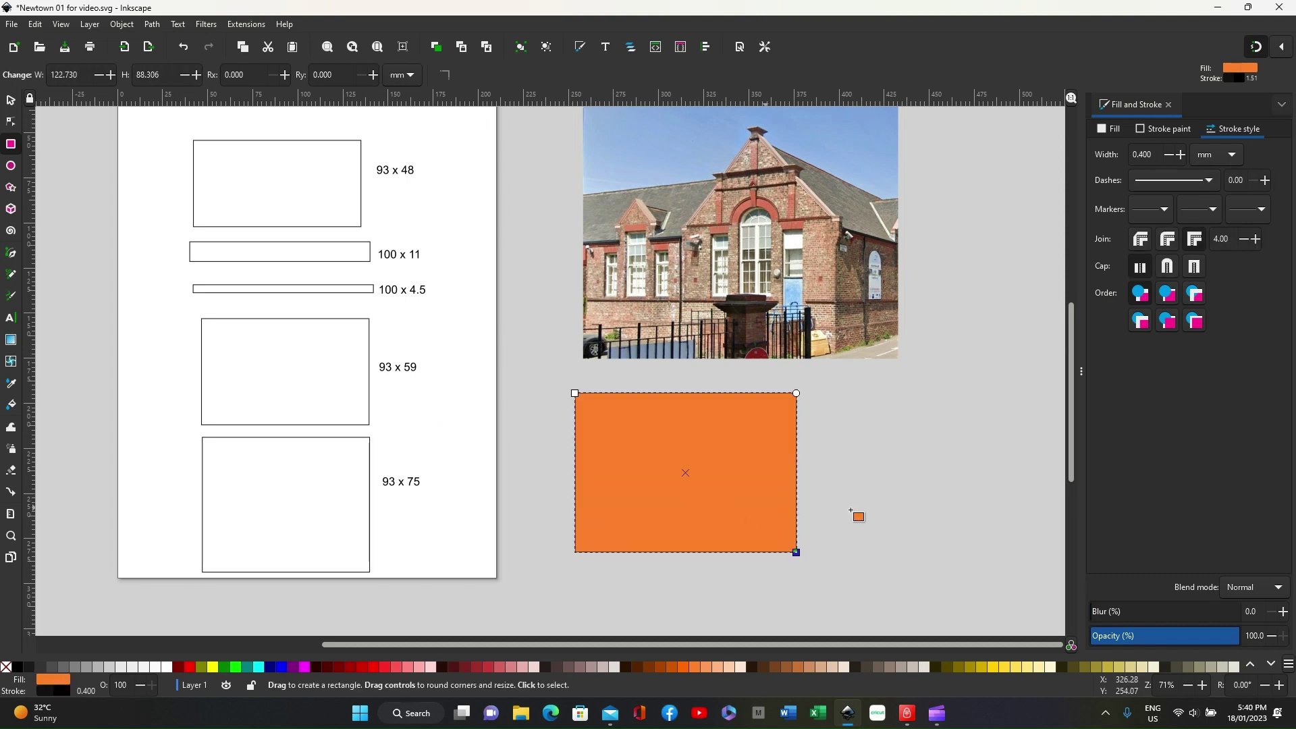
{"action": "left_click", "coordinate": [922, 492]}
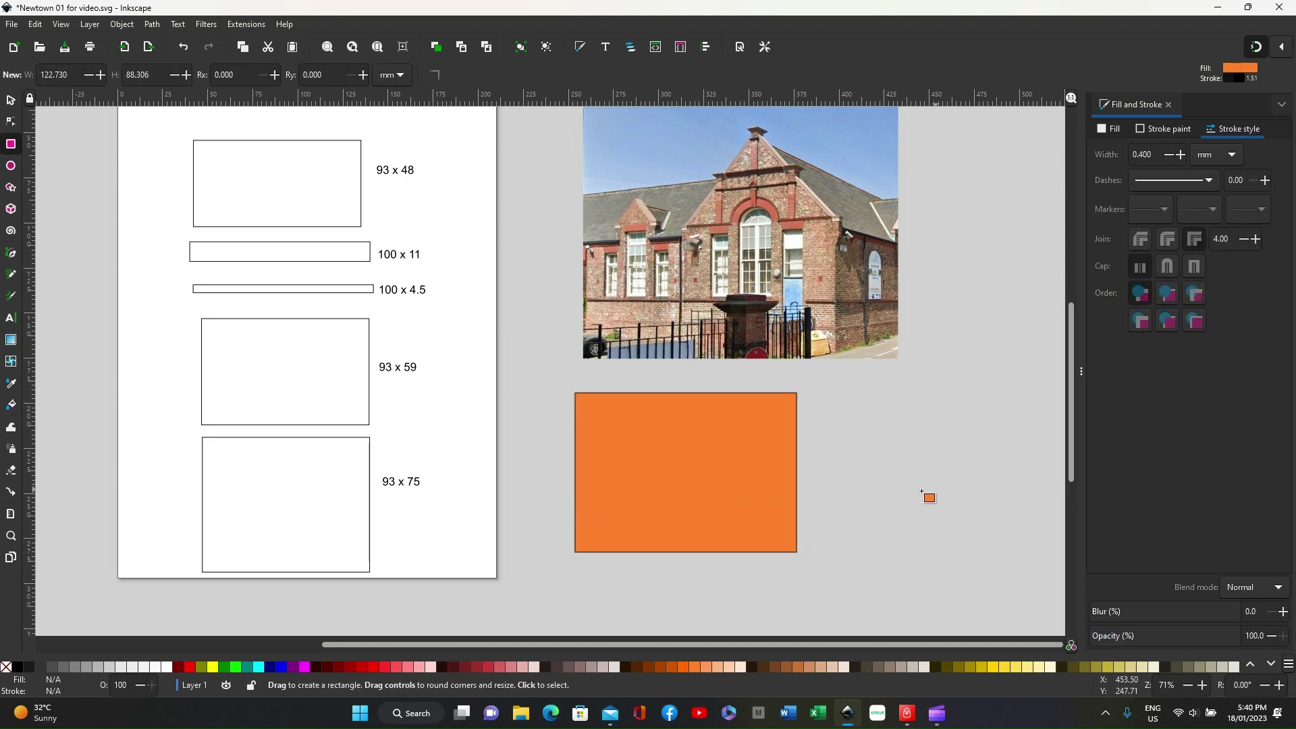
Set the orange rectangle's width to 93 mm and its height to 75 mm
{"action": "left_click", "coordinate": [11, 101]}
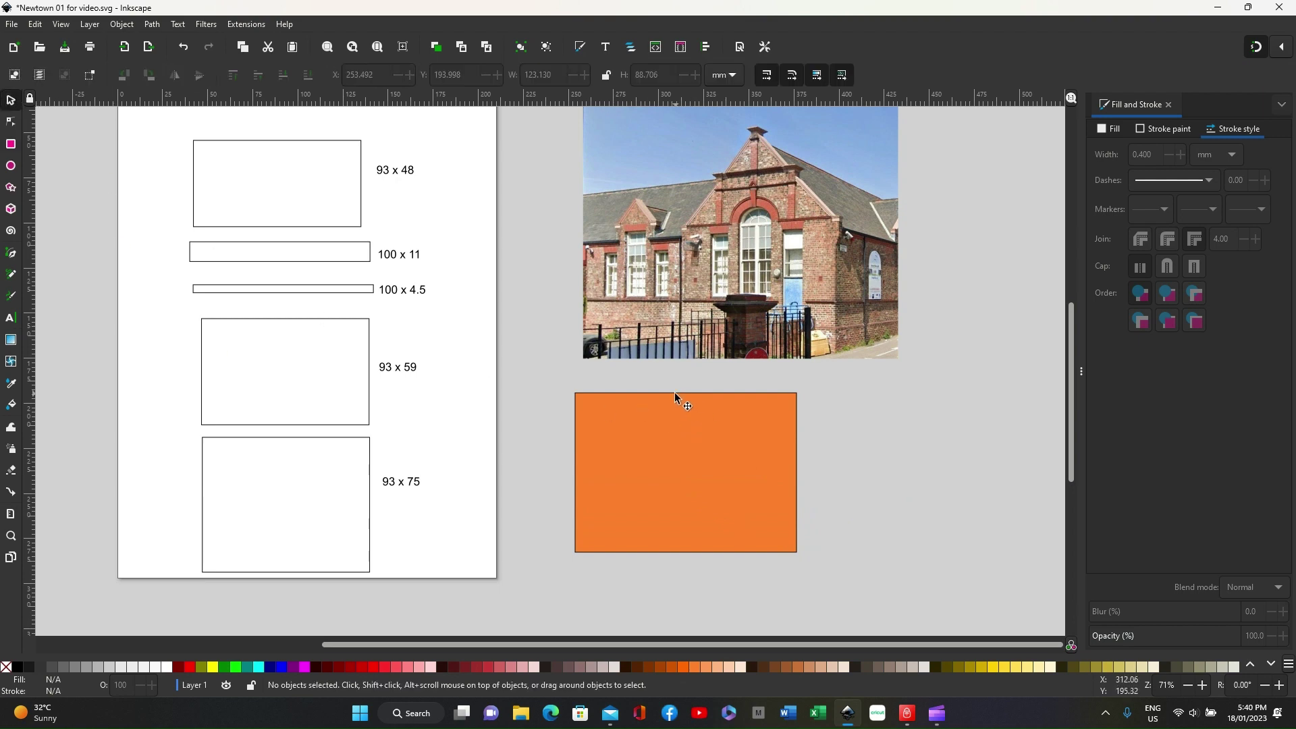
{"action": "left_click", "coordinate": [674, 395]}
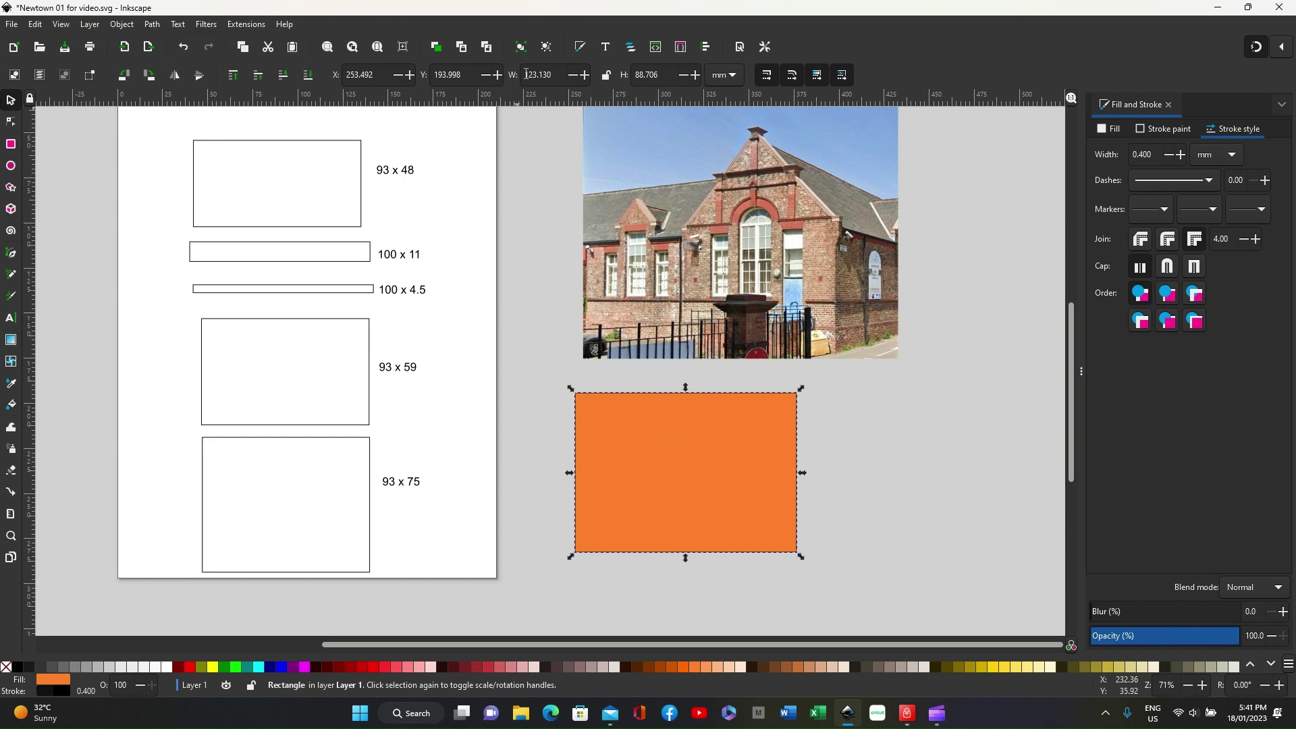
{"action": "left_click_drag", "start_coordinate": [526, 74], "coordinate": [551, 74]}
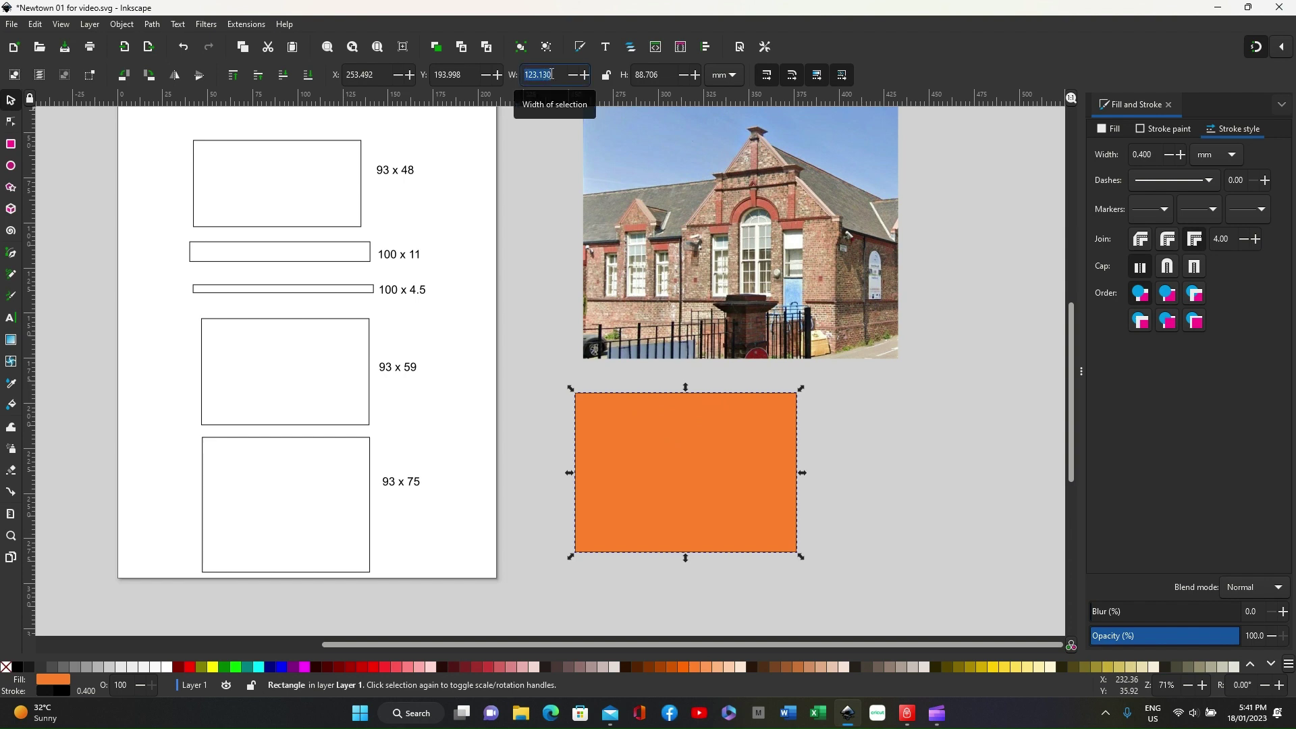
{"action": "type", "text": "93"}
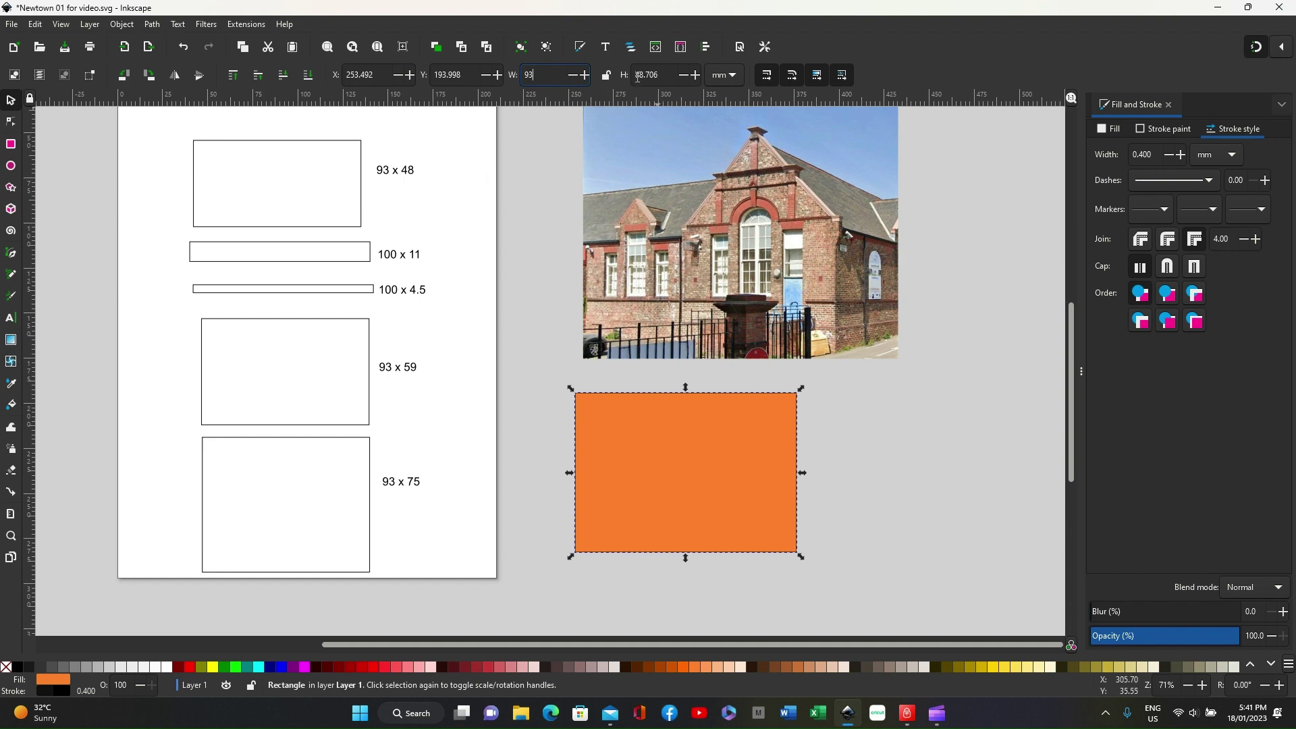
{"action": "left_click_drag", "start_coordinate": [637, 75], "coordinate": [668, 74]}
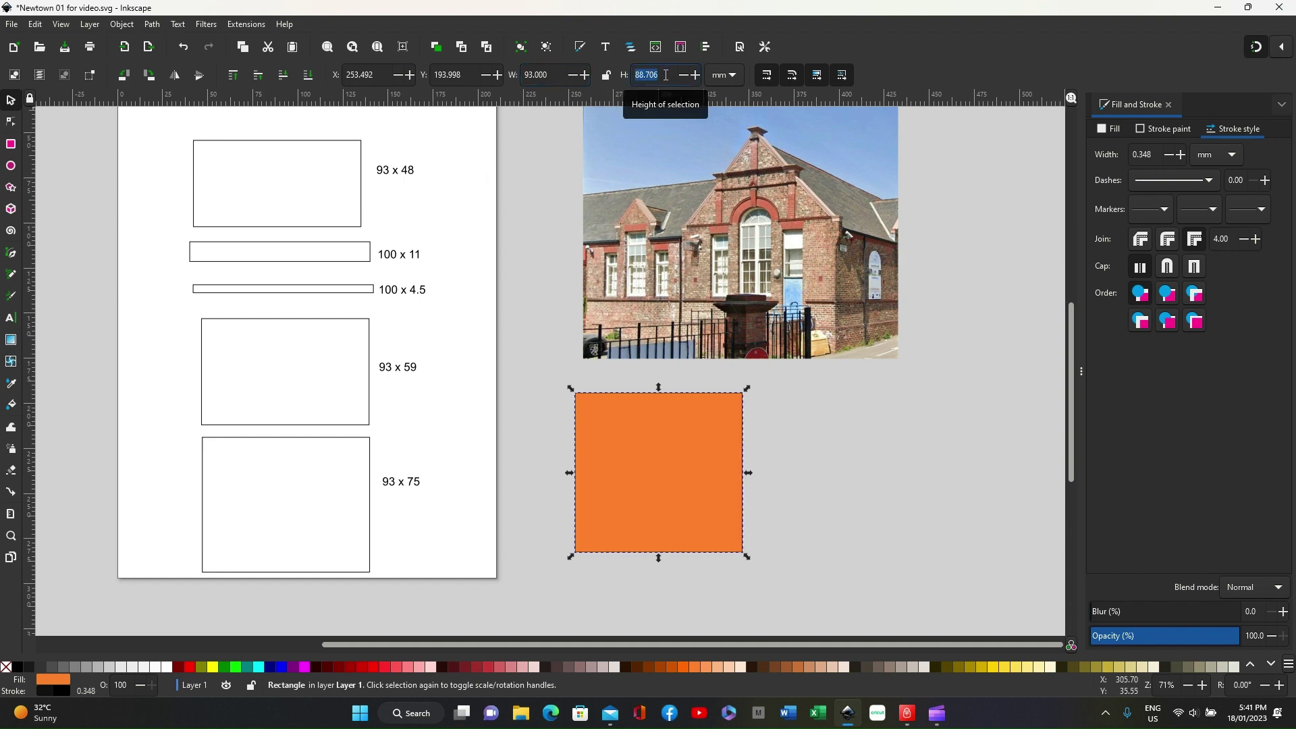
{"action": "type", "text": "75"}
{"action": "key", "text": "Return"}
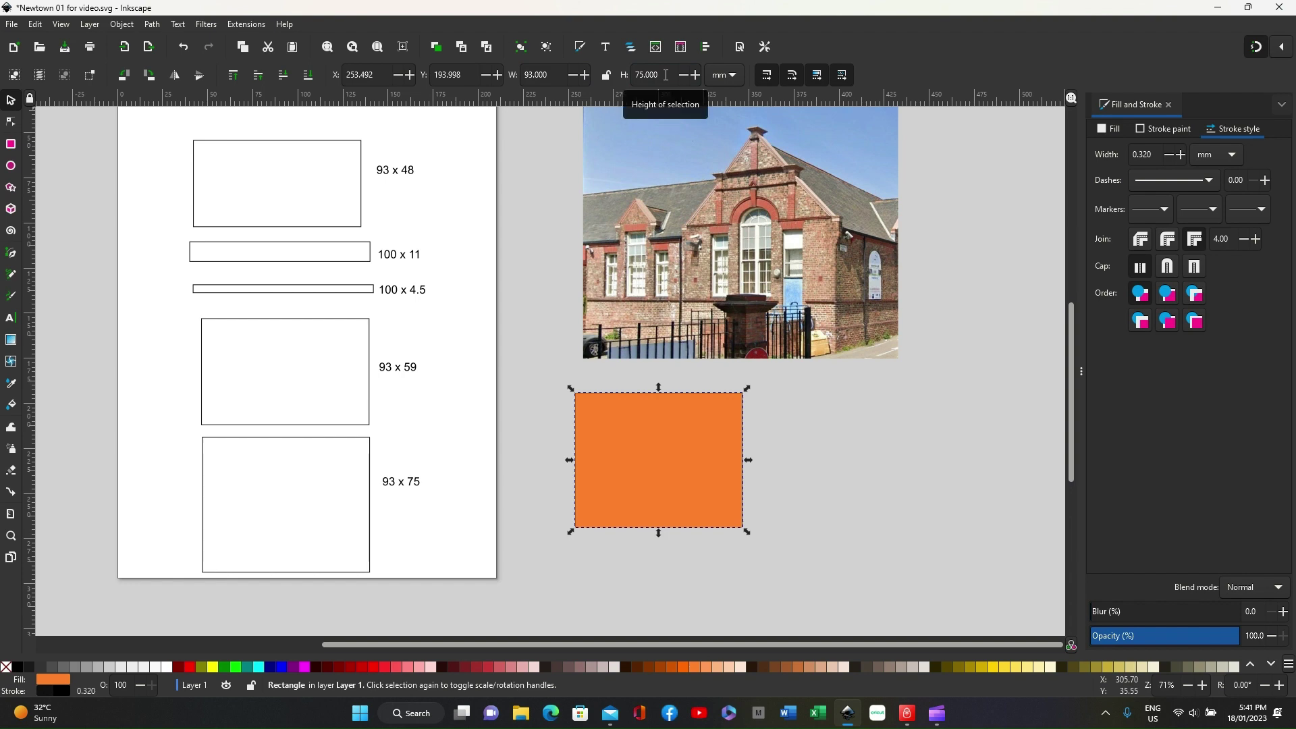
{"action": "key", "text": "Escape"}
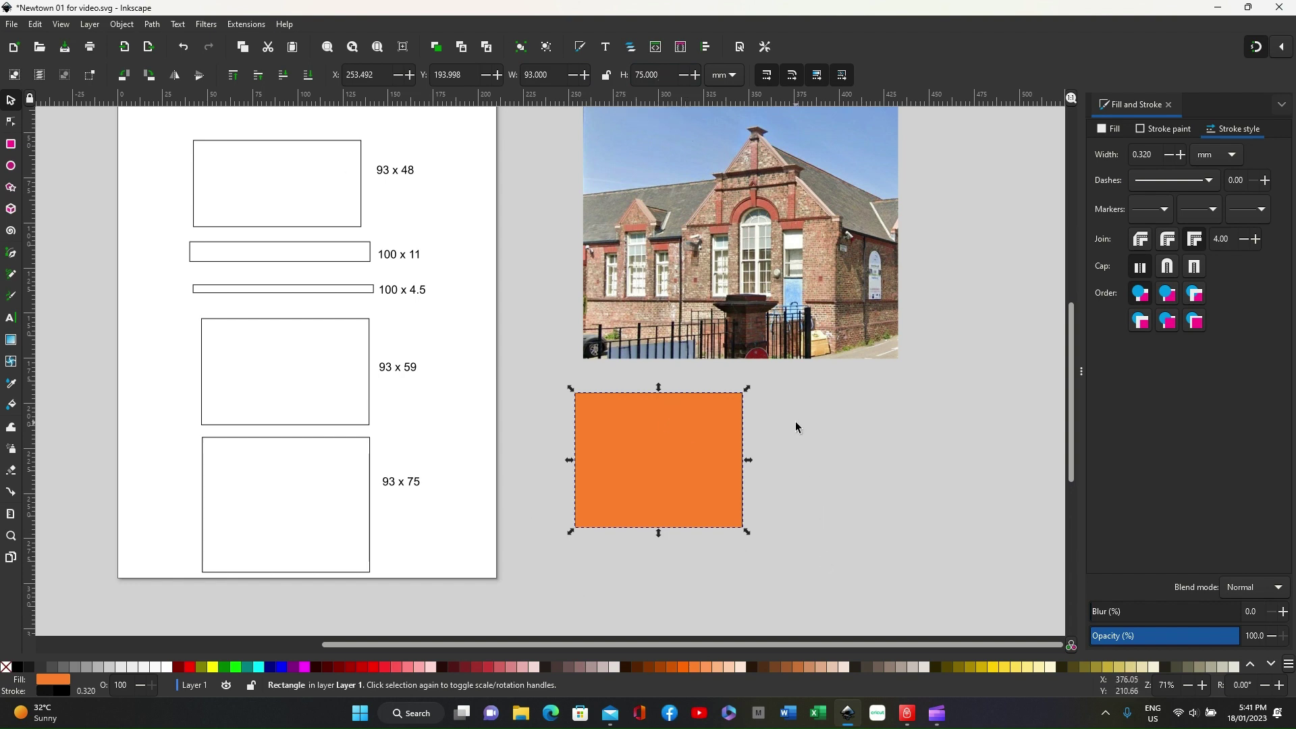
Shift the orange rectangle down and to the right, and delete it
{"action": "left_click_drag", "start_coordinate": [659, 396], "coordinate": [743, 442]}
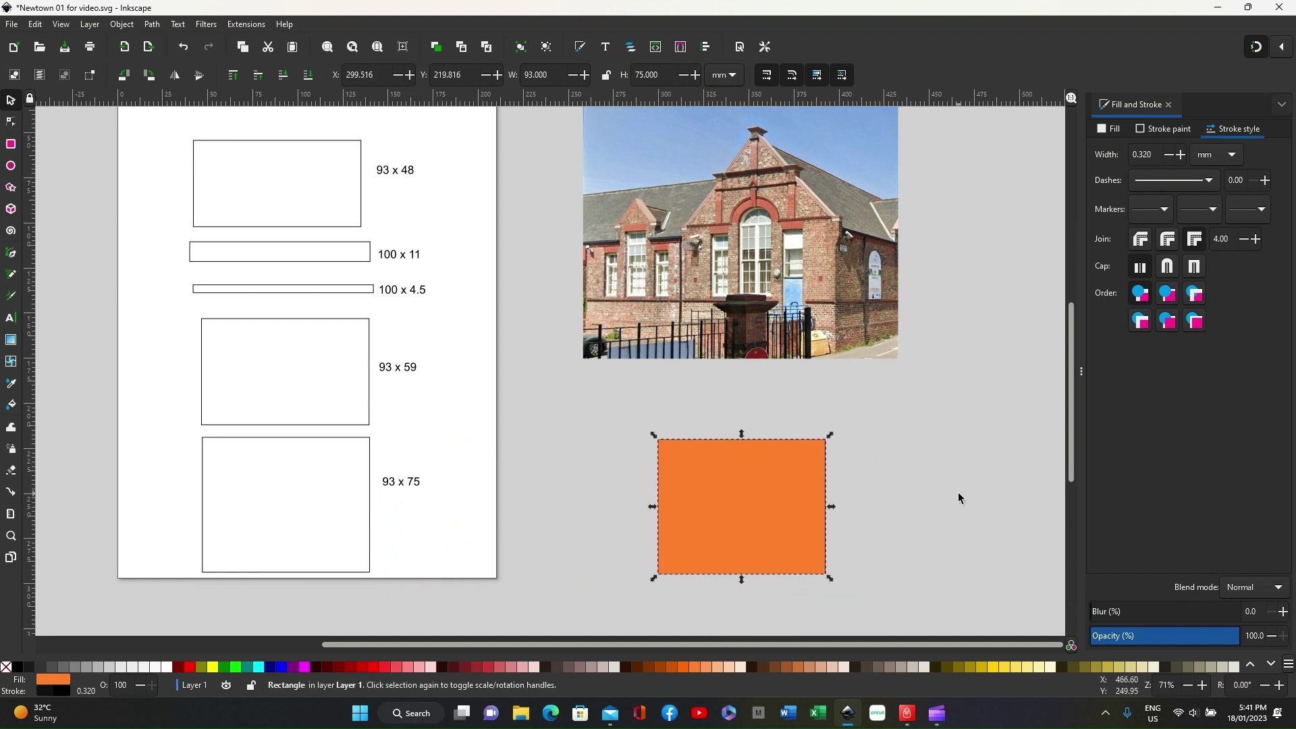
{"action": "key", "text": "Delete"}
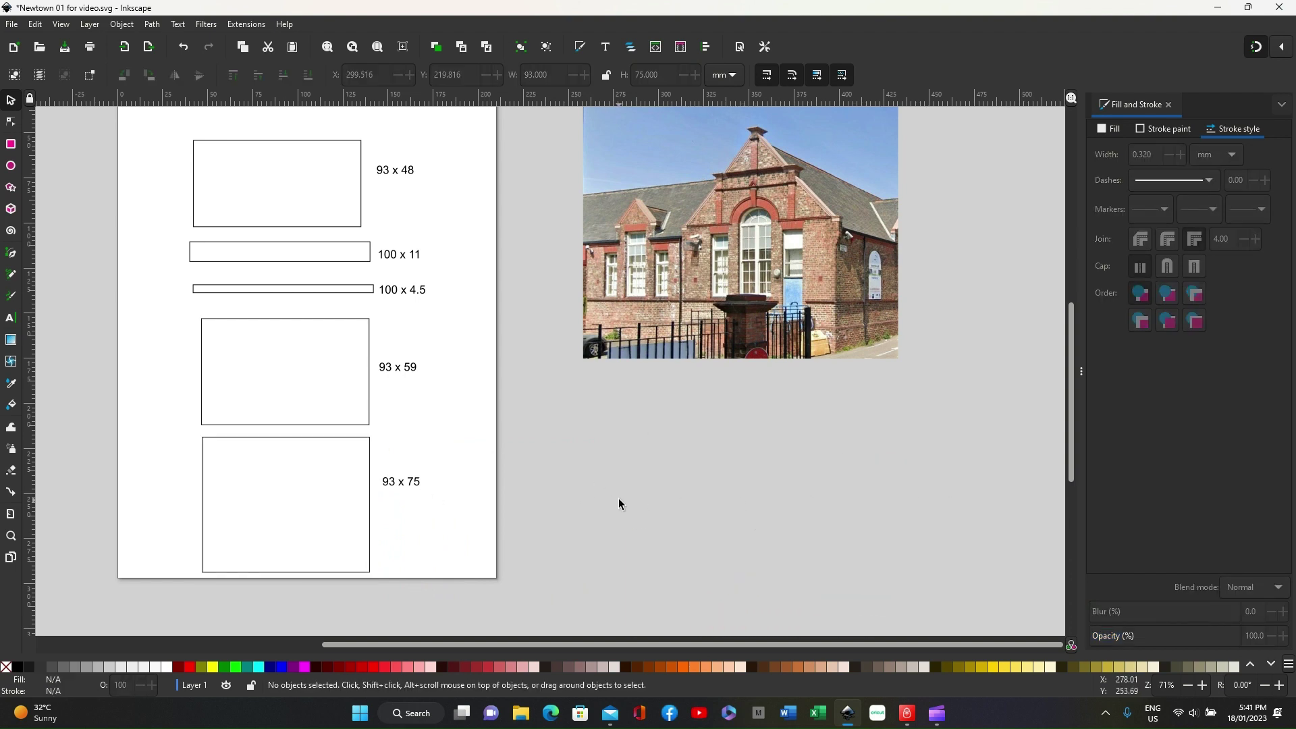
Place the 93 × 59 rectangle over the lower part of the photo's central facade, with the 100 × 4.5 strip along its upper edge
{"action": "scroll", "coordinate": [569, 478], "scroll_direction": "up", "scroll_amount": 2}
{"action": "scroll", "coordinate": [516, 459], "scroll_direction": "down", "scroll_amount": 1}
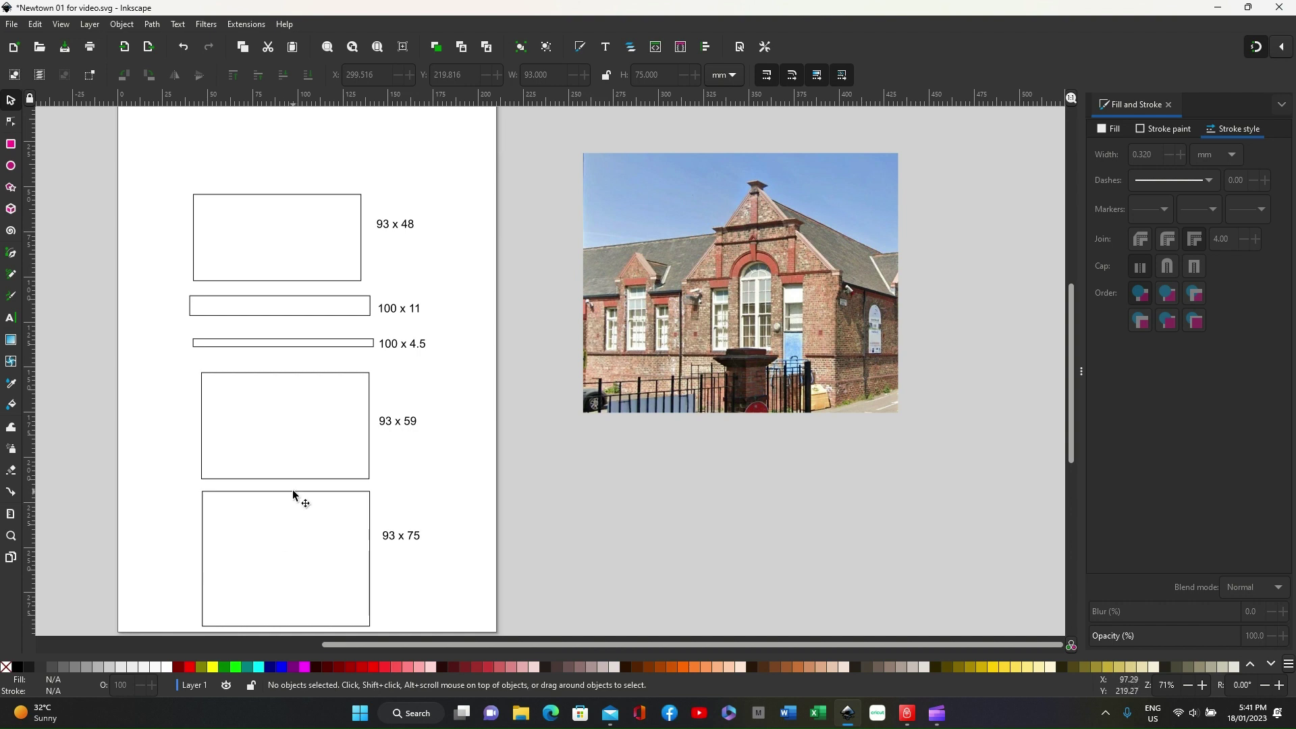
{"action": "left_click", "coordinate": [295, 373]}
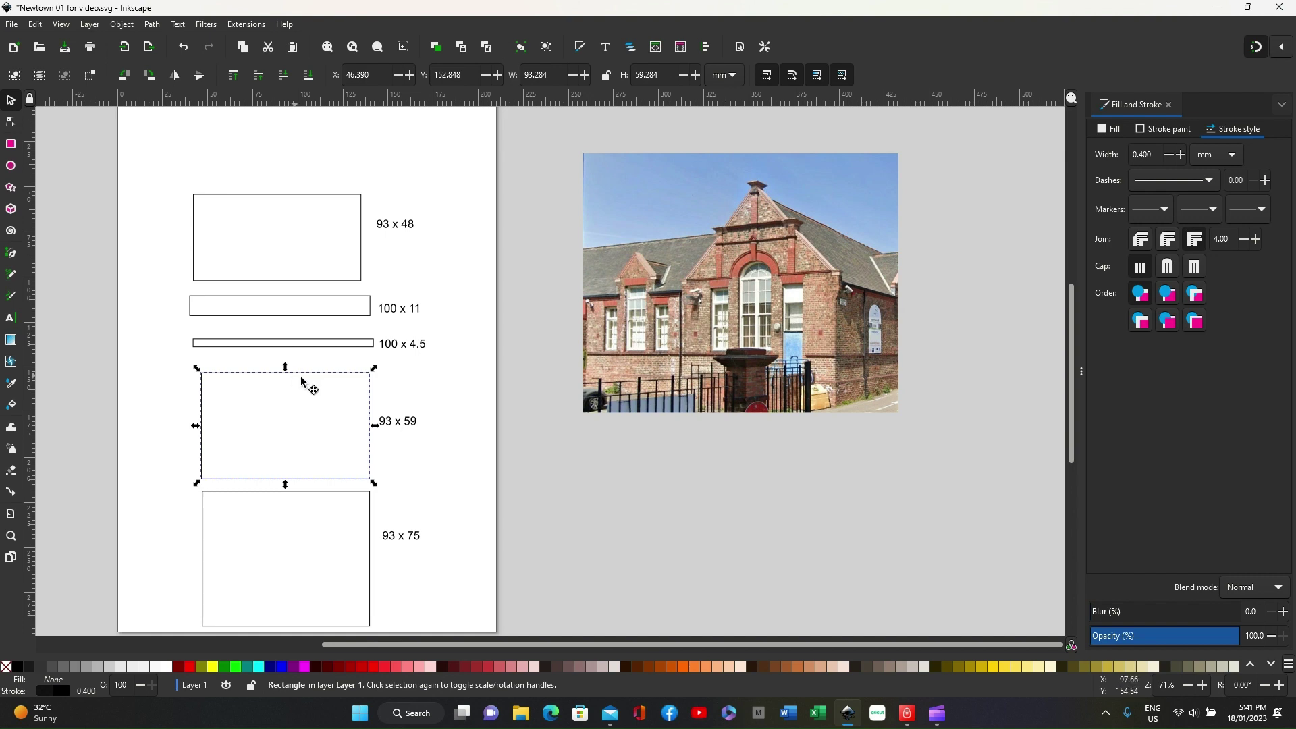
{"action": "left_click_drag", "start_coordinate": [297, 379], "coordinate": [761, 302]}
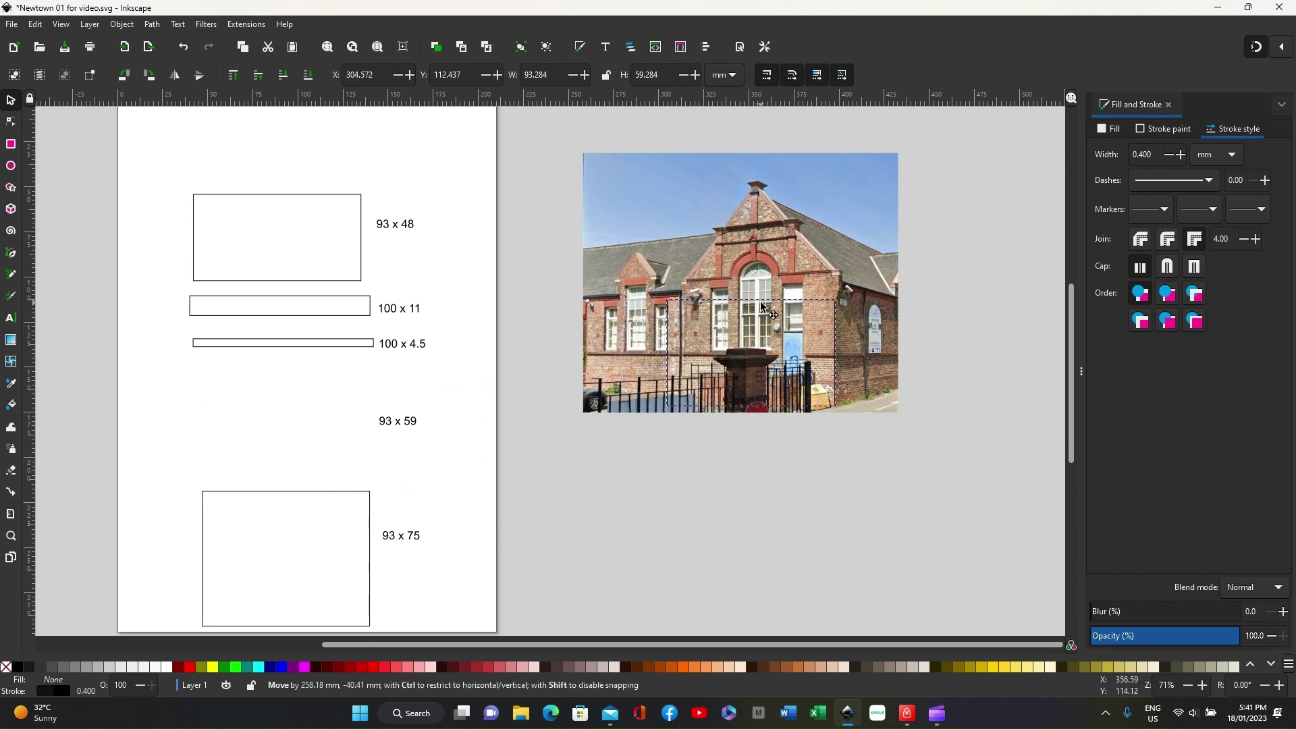
{"action": "left_click_drag", "start_coordinate": [762, 306], "coordinate": [762, 305]}
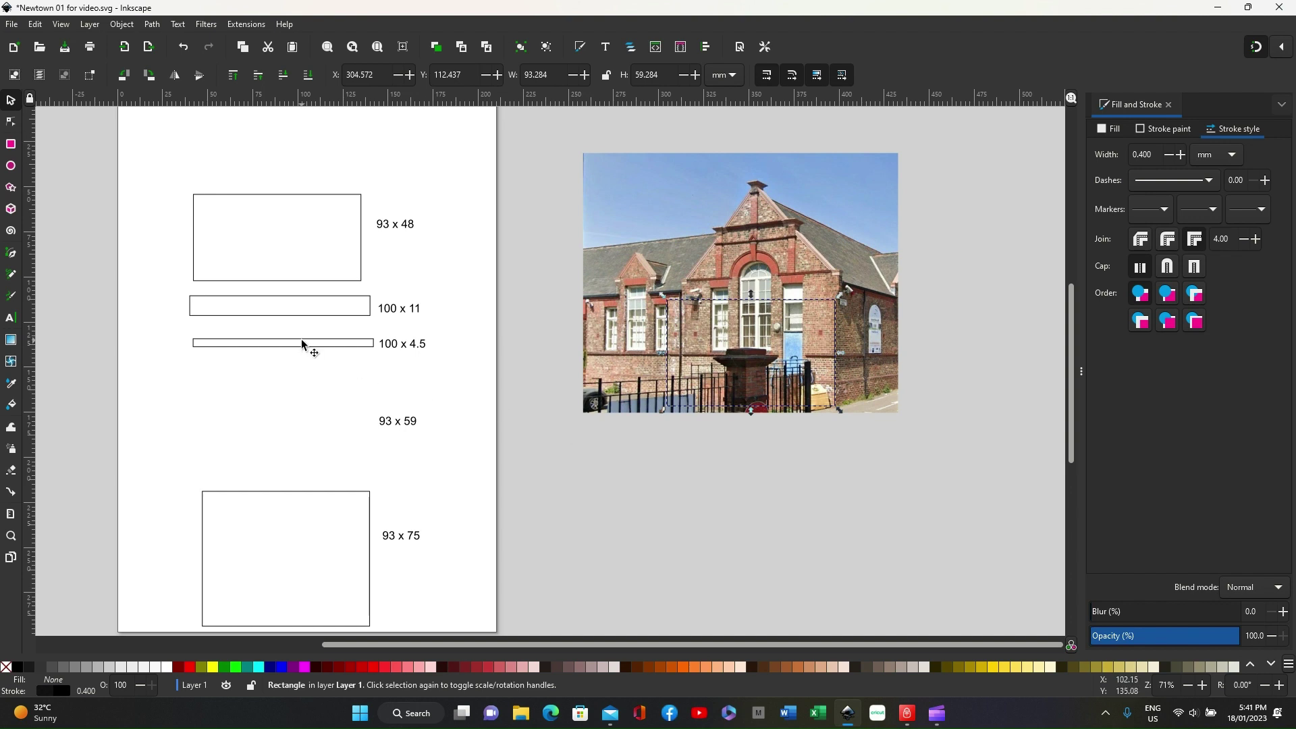
{"action": "left_click_drag", "start_coordinate": [301, 344], "coordinate": [772, 297]}
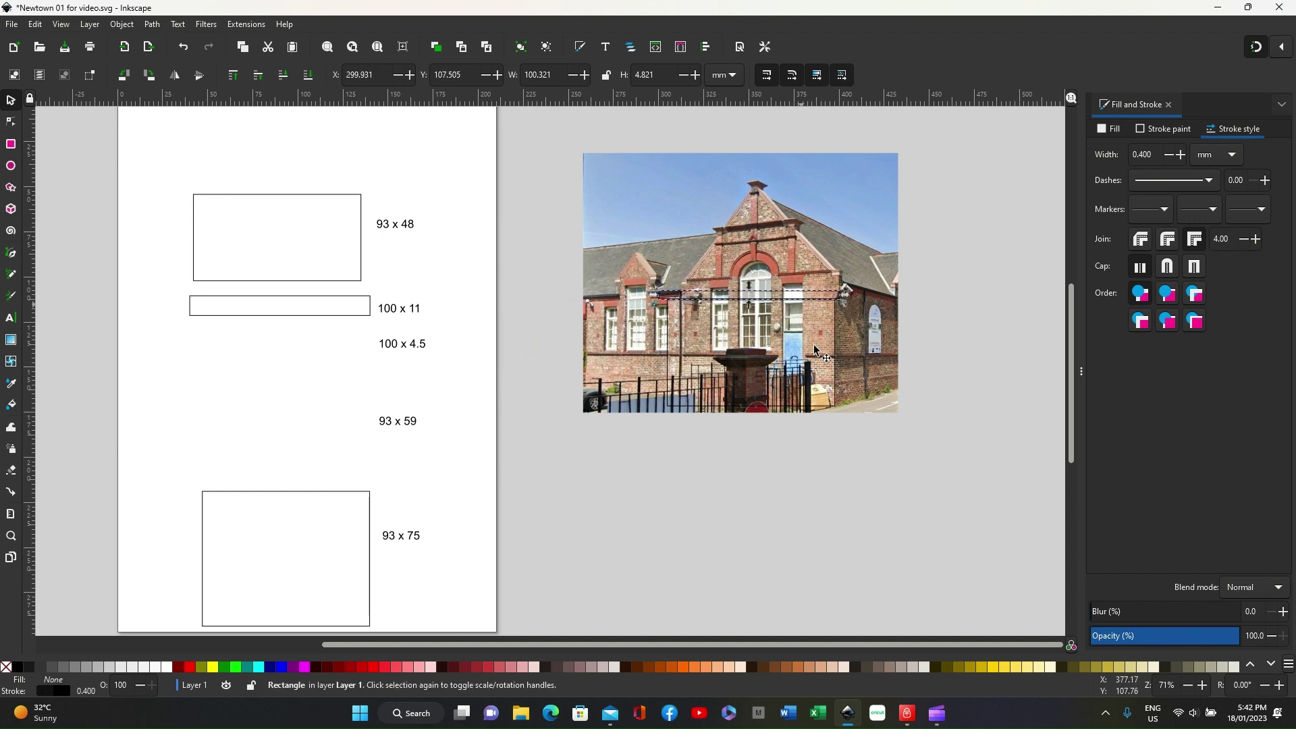
{"action": "left_click", "coordinate": [662, 514]}
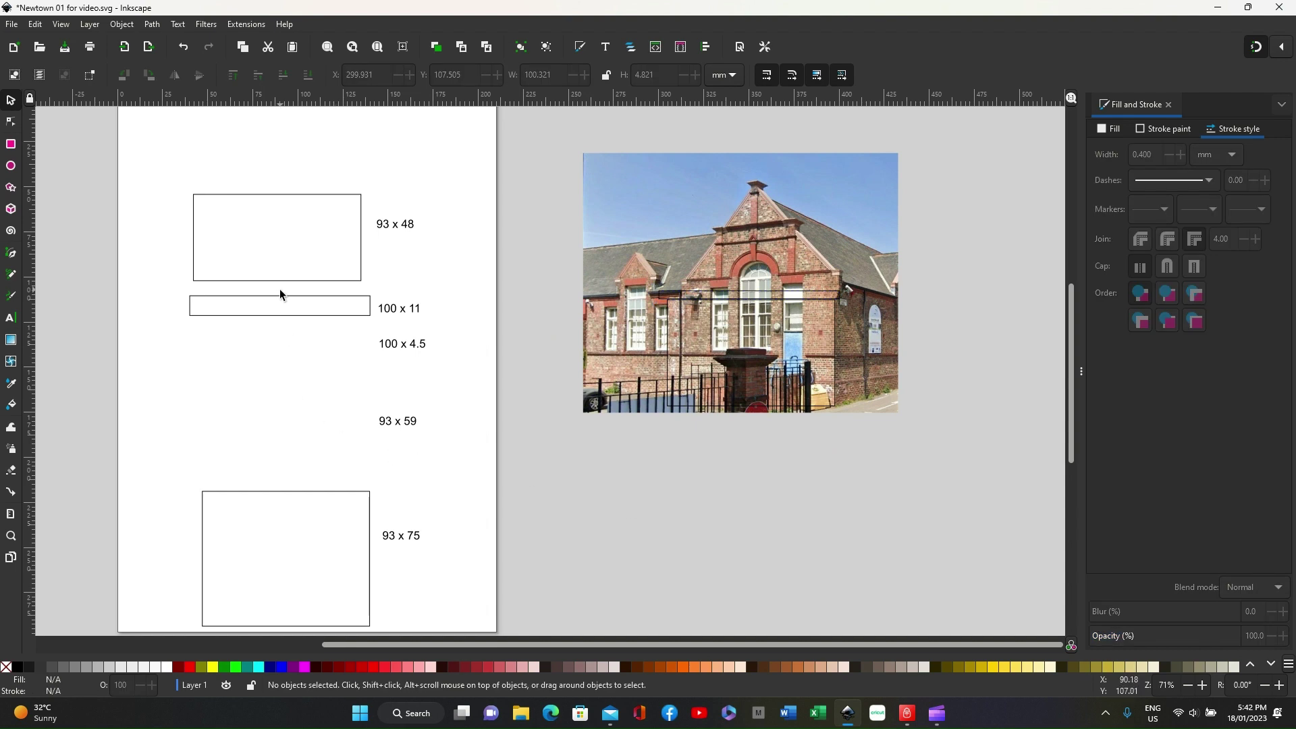
Stack the 100 × 11 strip and the 93 × 48 rectangle above the 100 × 4.5 strip, reaching up to the photo's gable
{"action": "left_click_drag", "start_coordinate": [279, 301], "coordinate": [756, 281]}
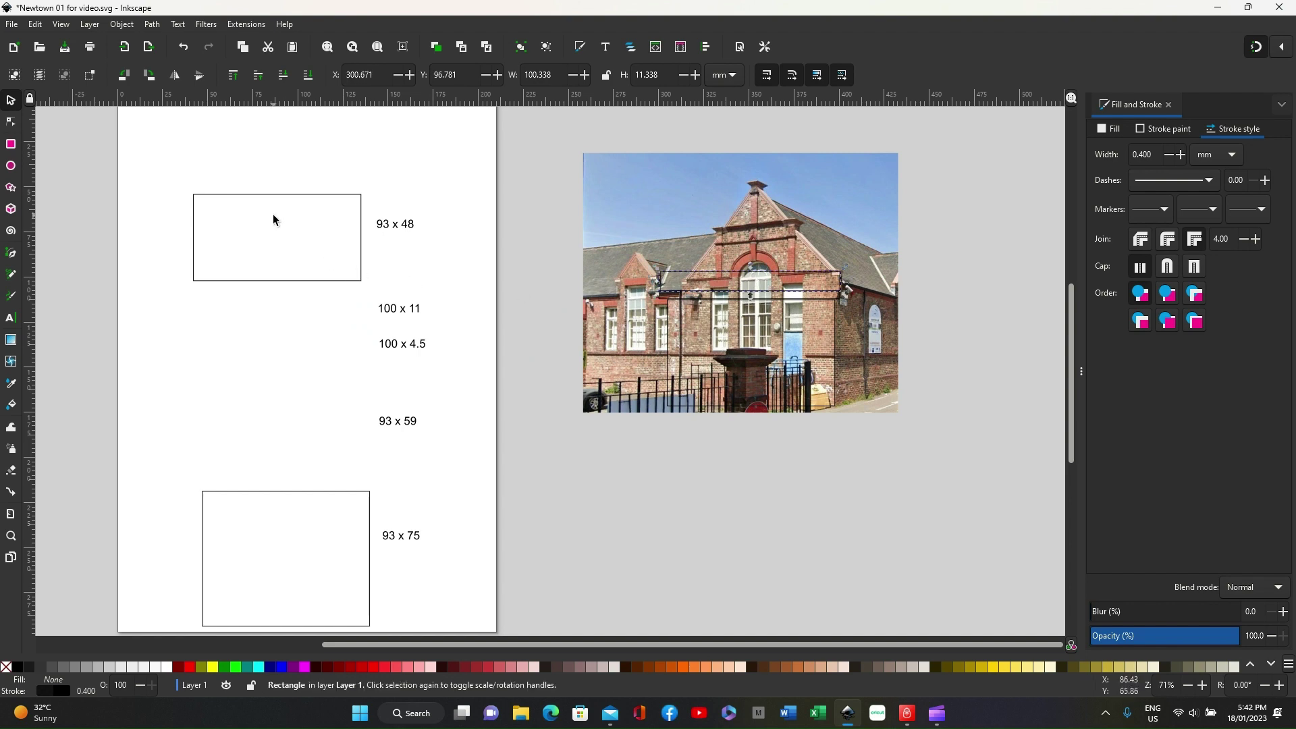
{"action": "left_click_drag", "start_coordinate": [270, 196], "coordinate": [748, 193]}
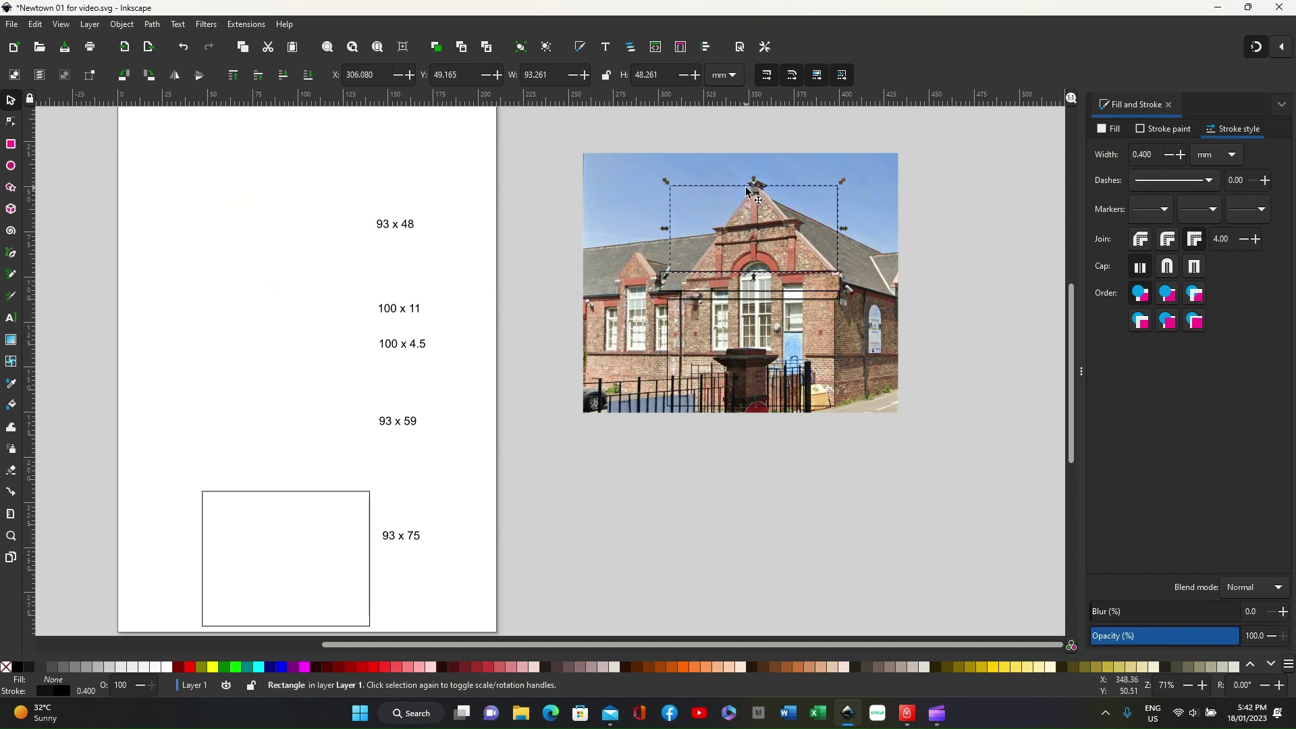
{"action": "left_click", "coordinate": [620, 529]}
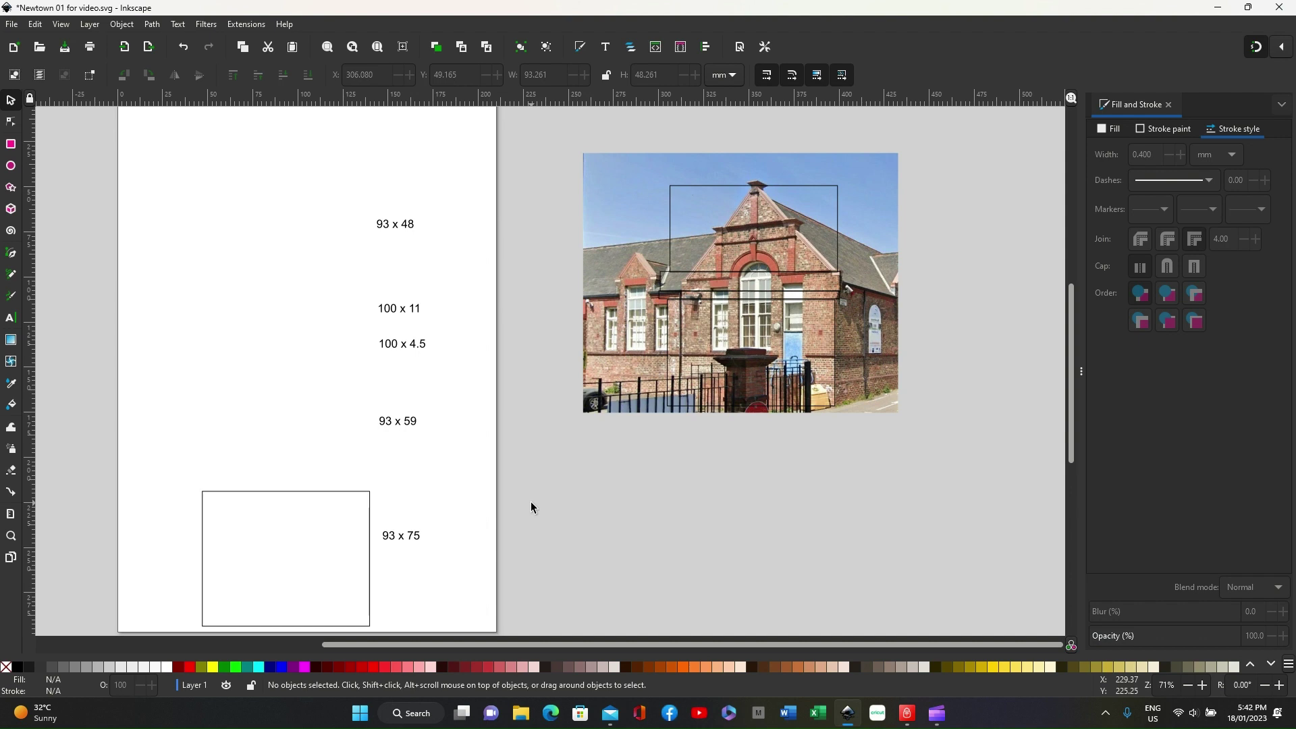
Move the four rectangles off the photo and back onto the page beside their matching size labels
{"action": "left_click_drag", "start_coordinate": [702, 187], "coordinate": [203, 206]}
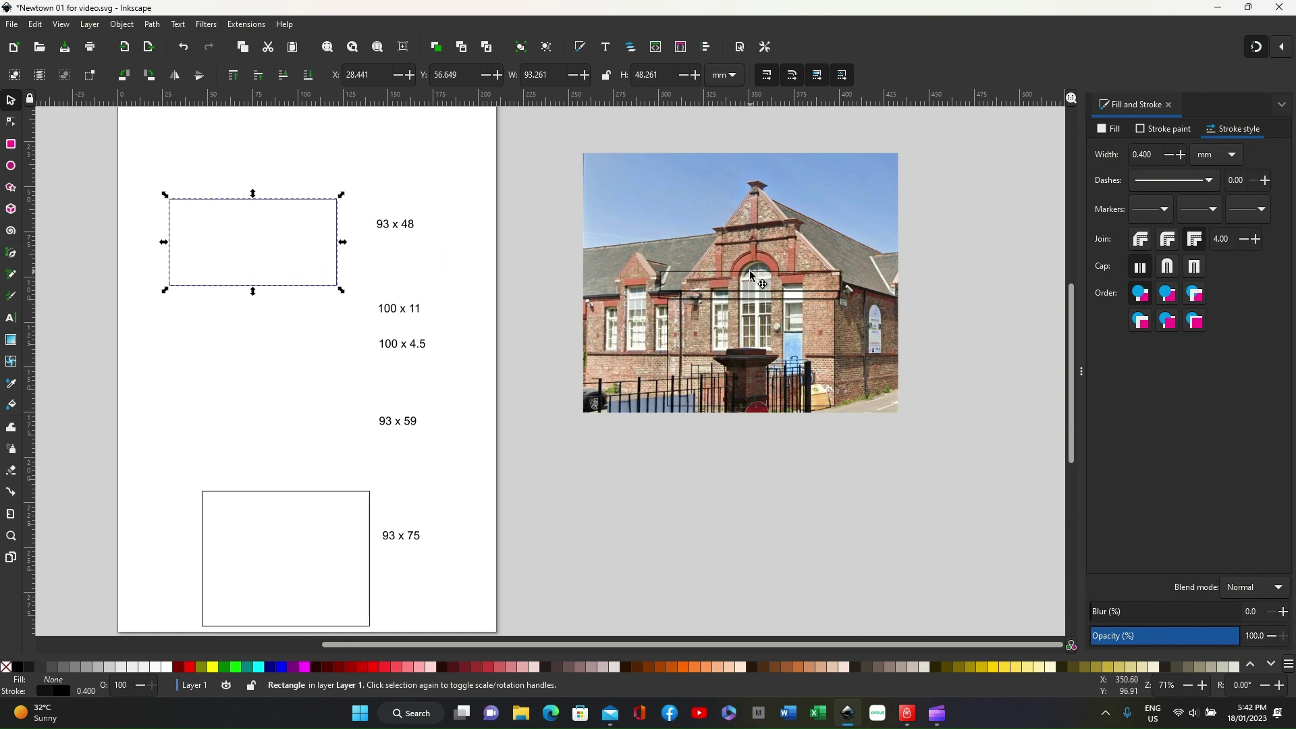
{"action": "left_click_drag", "start_coordinate": [749, 270], "coordinate": [258, 308]}
{"action": "left_click_drag", "start_coordinate": [747, 295], "coordinate": [265, 343]}
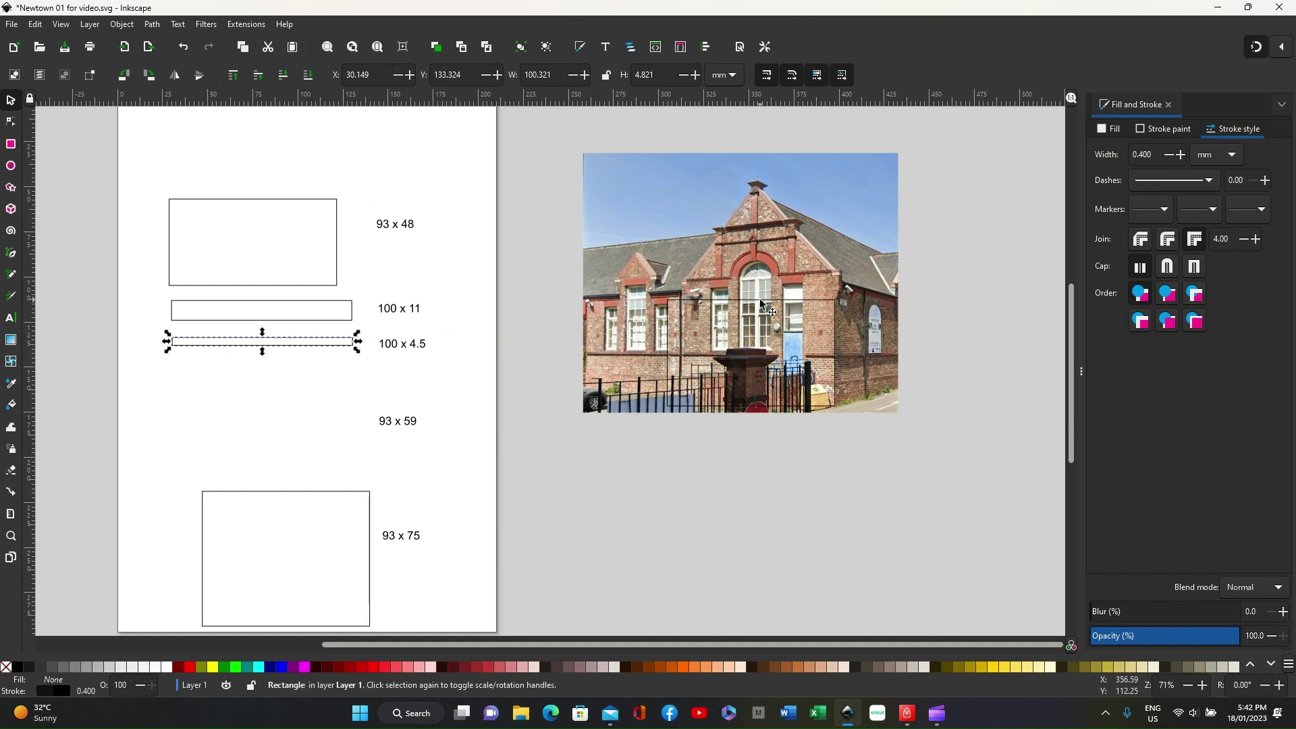
{"action": "left_click_drag", "start_coordinate": [760, 301], "coordinate": [273, 373]}
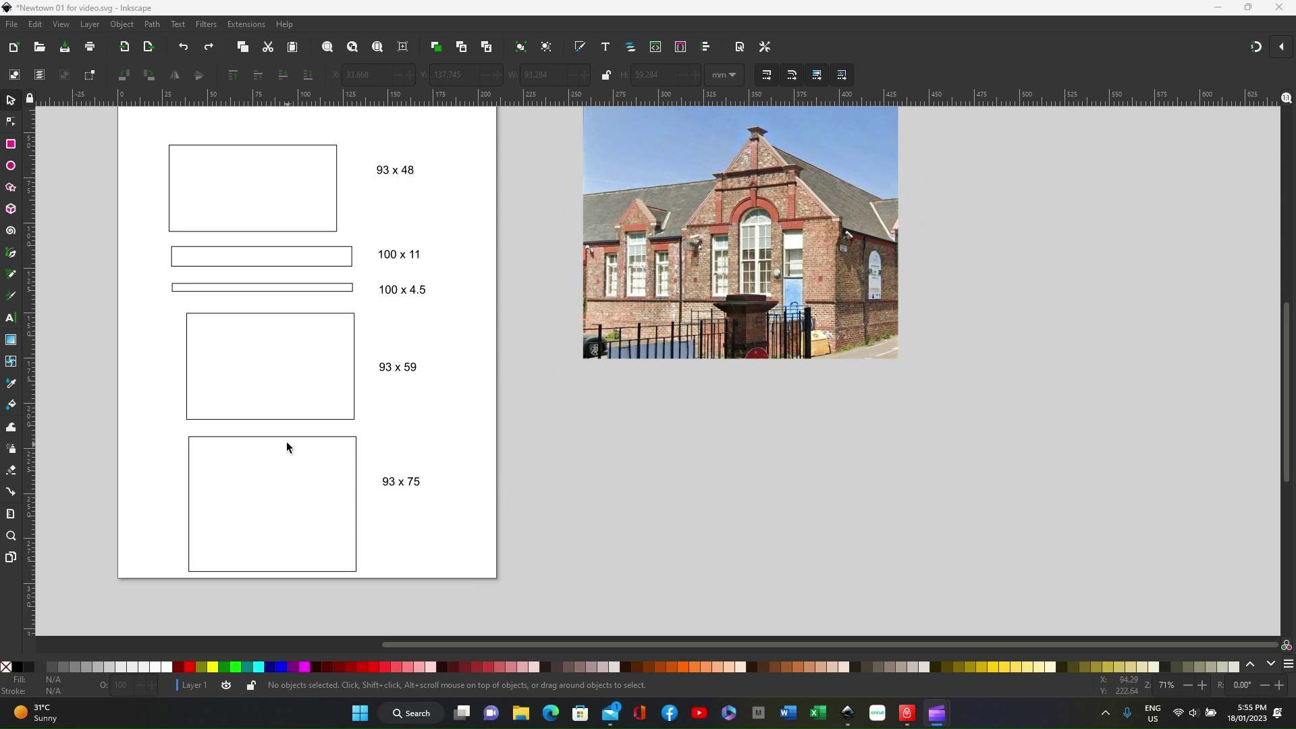
Move the 93 × 75 rectangle aside over the page's right edge and enable snapping
{"action": "left_click_drag", "start_coordinate": [284, 439], "coordinate": [500, 447]}
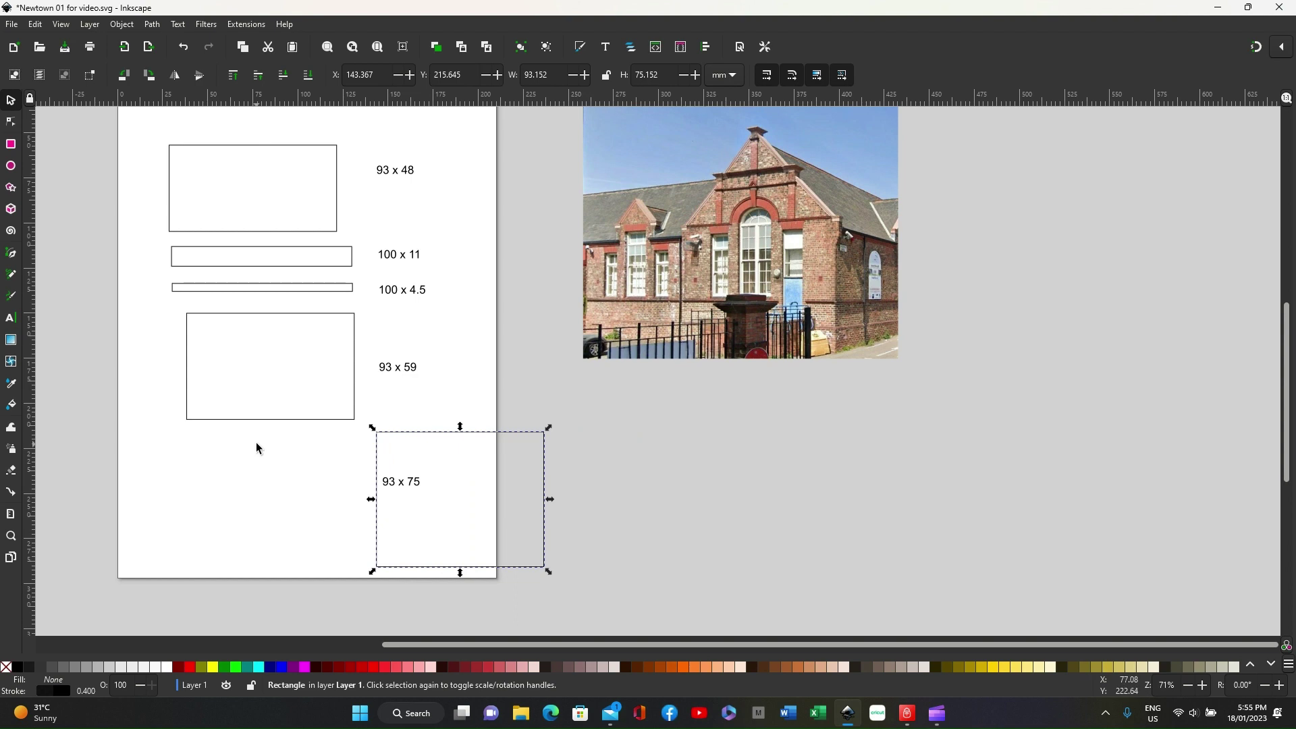
{"action": "left_click", "coordinate": [1282, 47]}
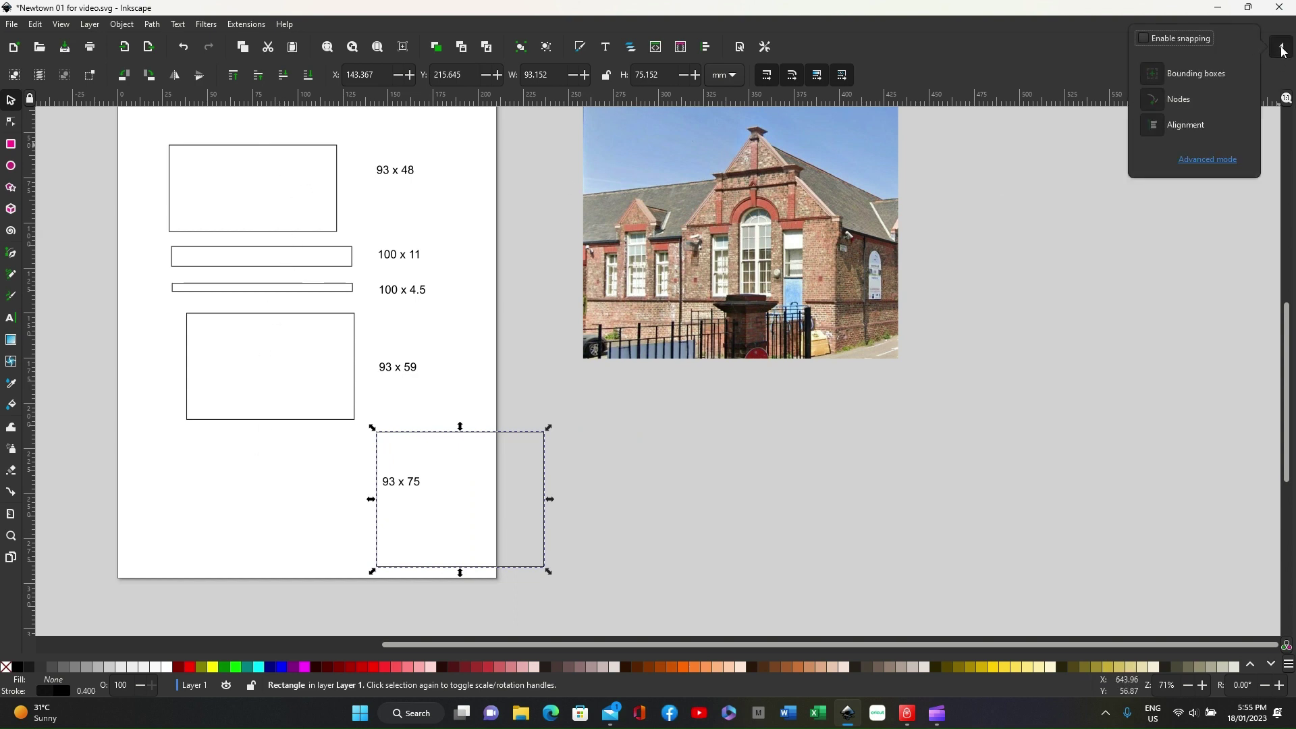
{"action": "left_click", "coordinate": [1148, 42]}
Stack the 100 × 4.5, 100 × 11 and 93 × 48 rectangles, in that order, centred on top of the 93 × 59 rectangle
{"action": "left_click", "coordinate": [262, 289]}
{"action": "left_click", "coordinate": [262, 289]}
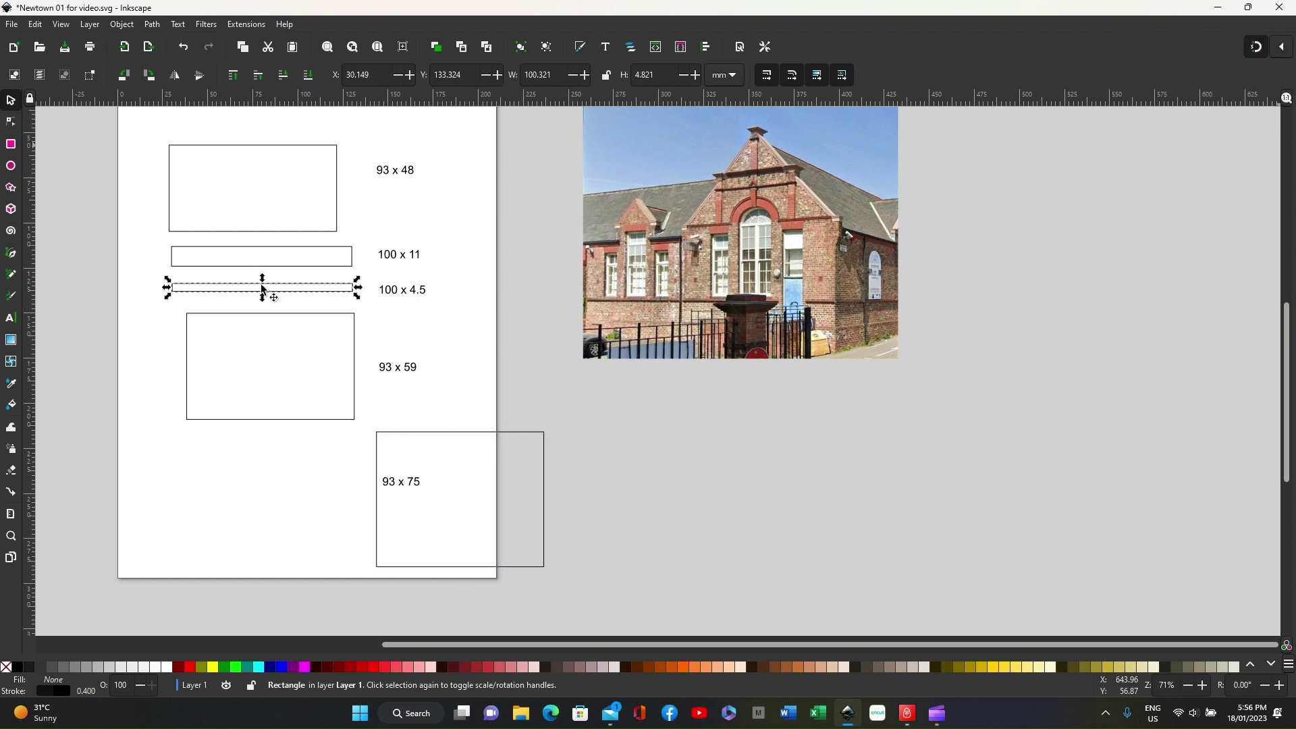
{"action": "left_click_drag", "start_coordinate": [263, 290], "coordinate": [269, 306]}
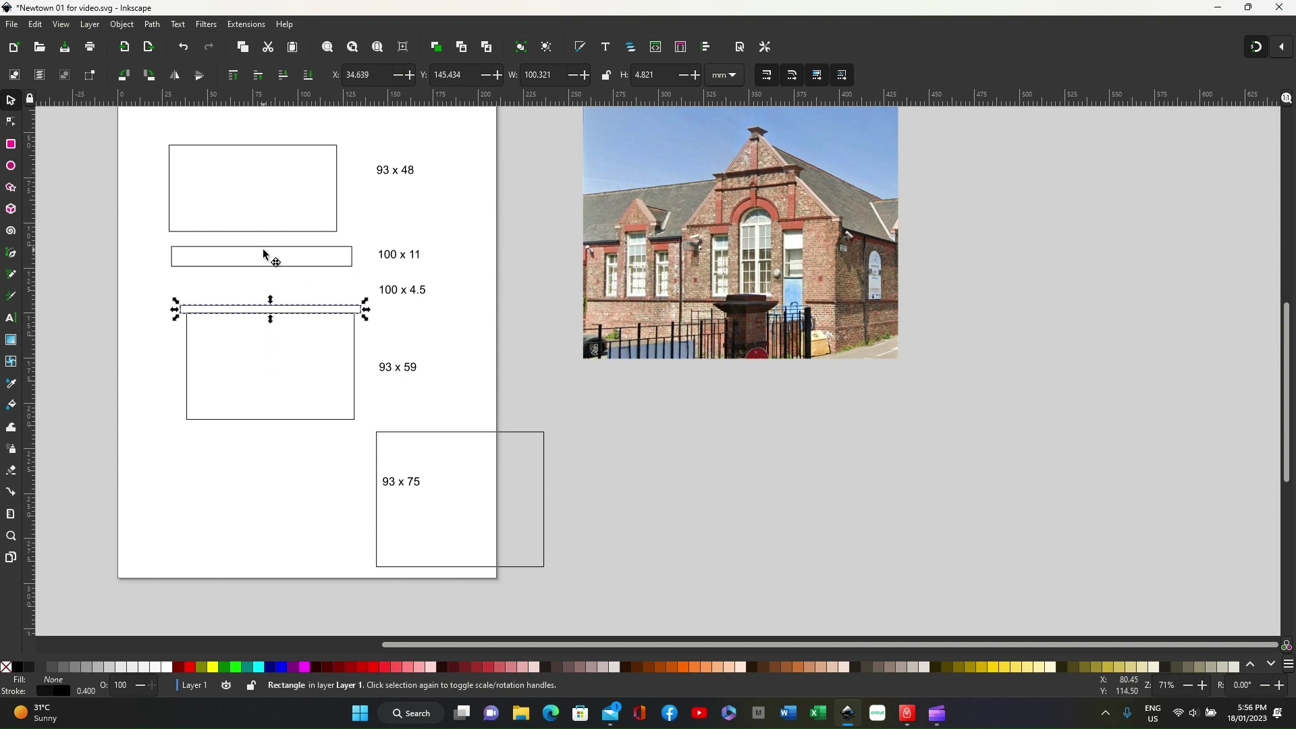
{"action": "left_click_drag", "start_coordinate": [265, 255], "coordinate": [269, 295]}
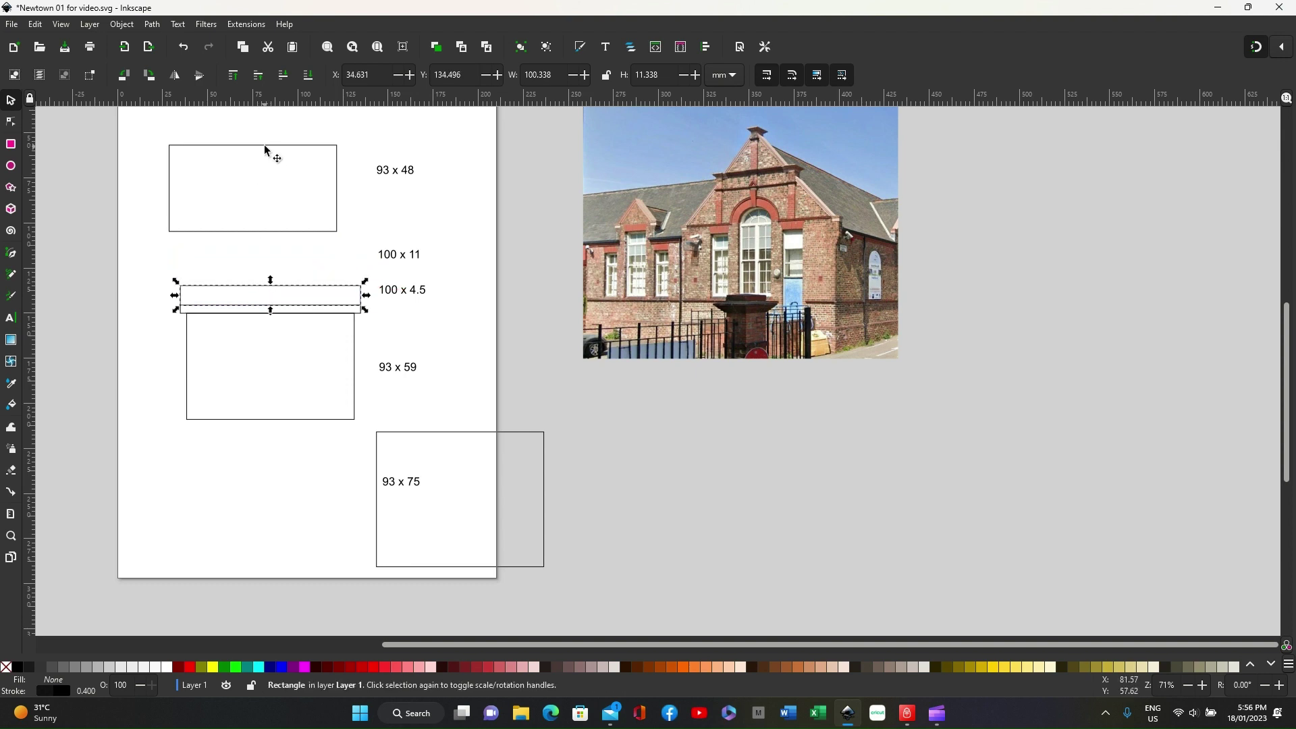
{"action": "left_click_drag", "start_coordinate": [269, 150], "coordinate": [285, 208]}
{"action": "key", "text": "b"}
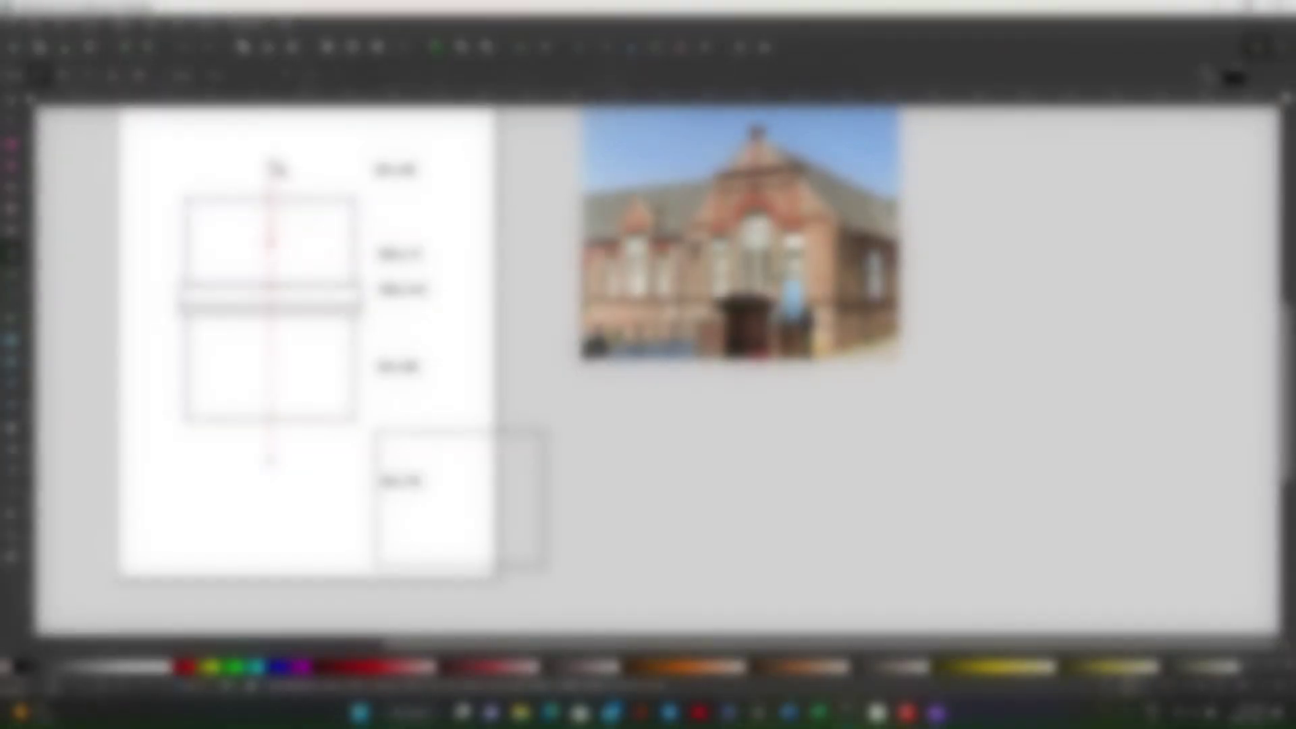
{"action": "left_click", "coordinate": [270, 463]}
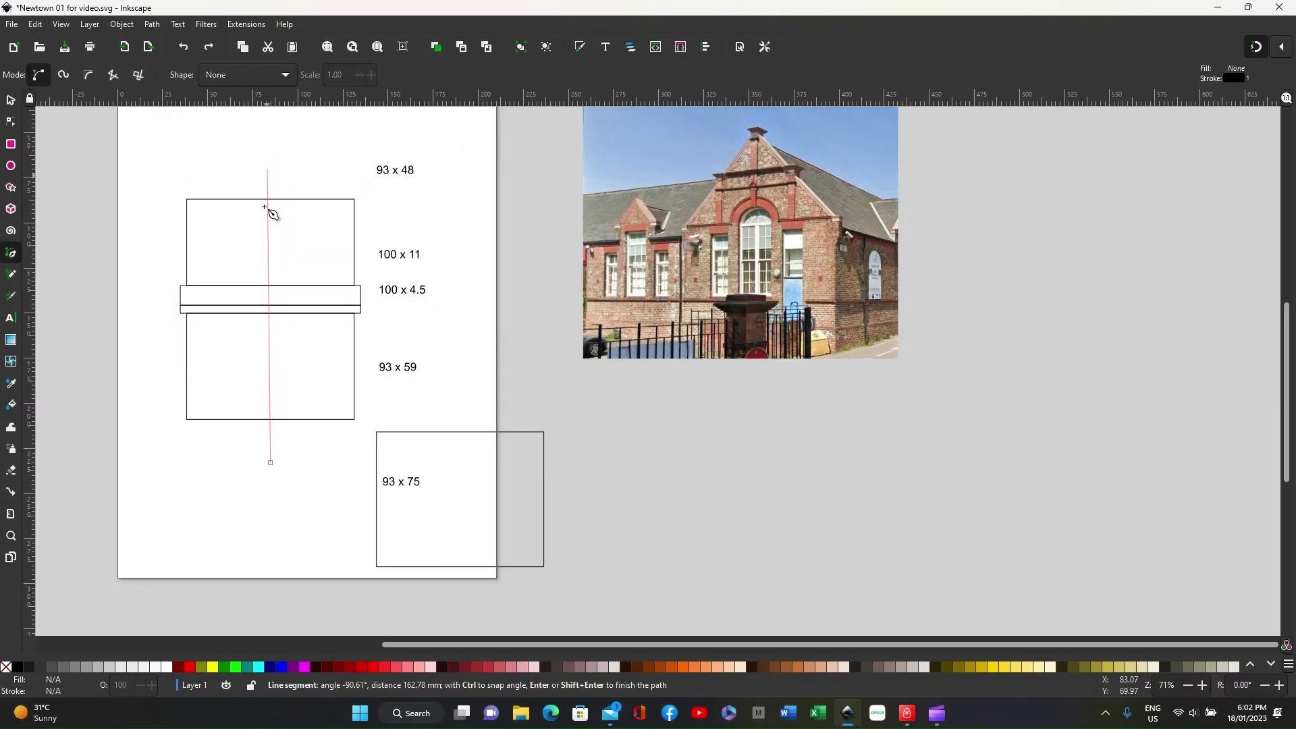
{"action": "left_click", "coordinate": [10, 102]}
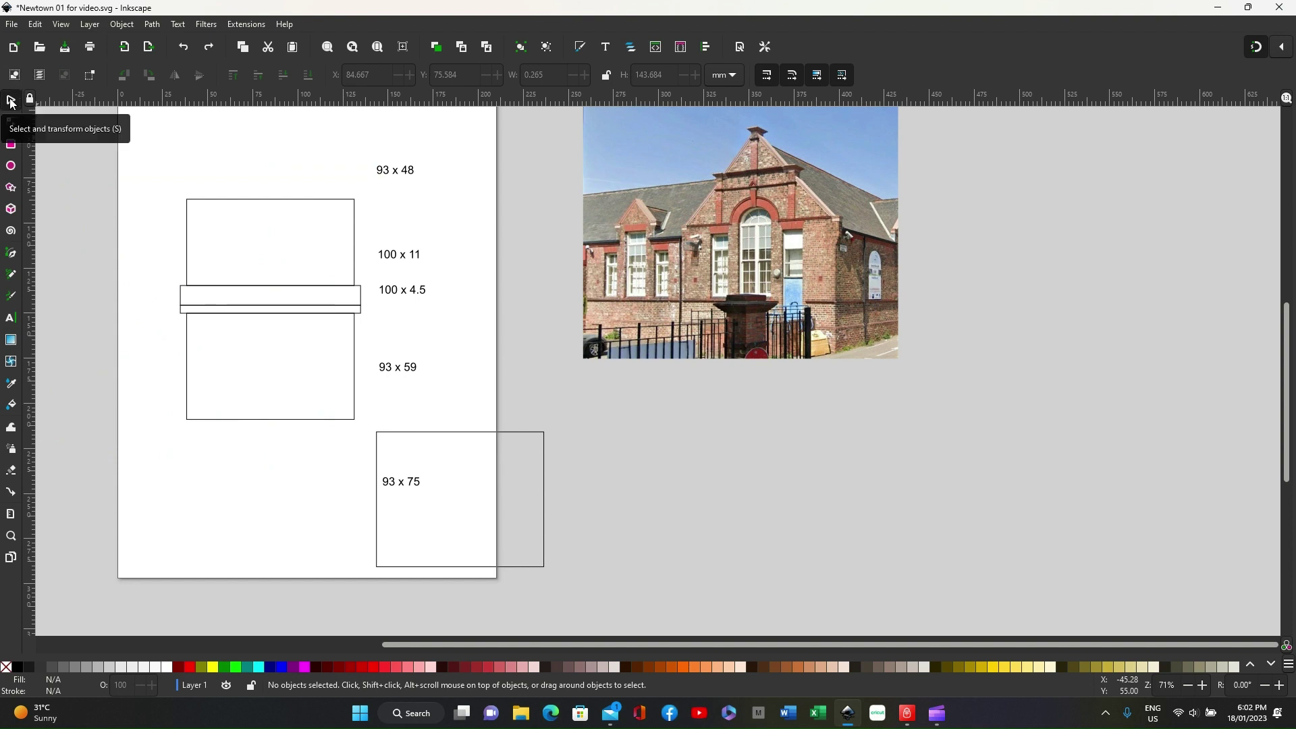
Draw a vertical centre line about 160 mm long through the middle of the stacked rectangles, extending past both ends
{"action": "left_click", "coordinate": [11, 255]}
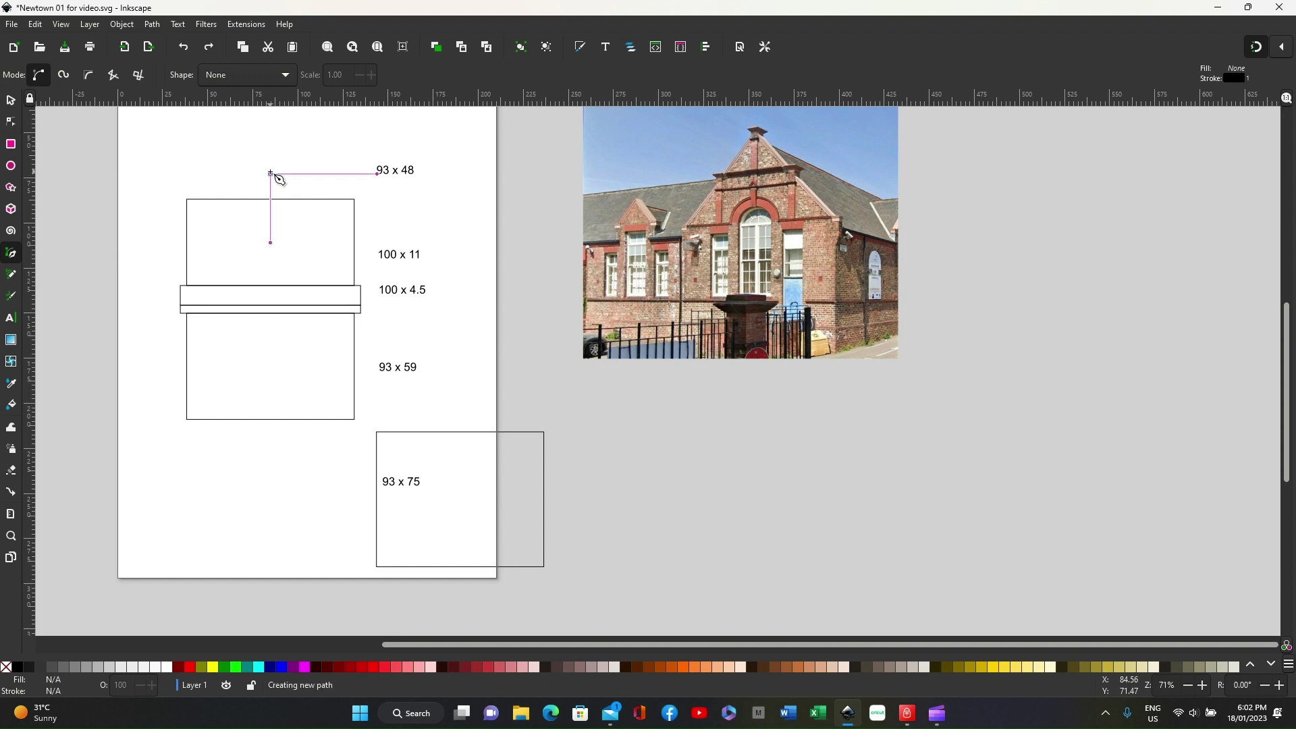
{"action": "left_click_drag", "start_coordinate": [270, 174], "coordinate": [270, 464]}
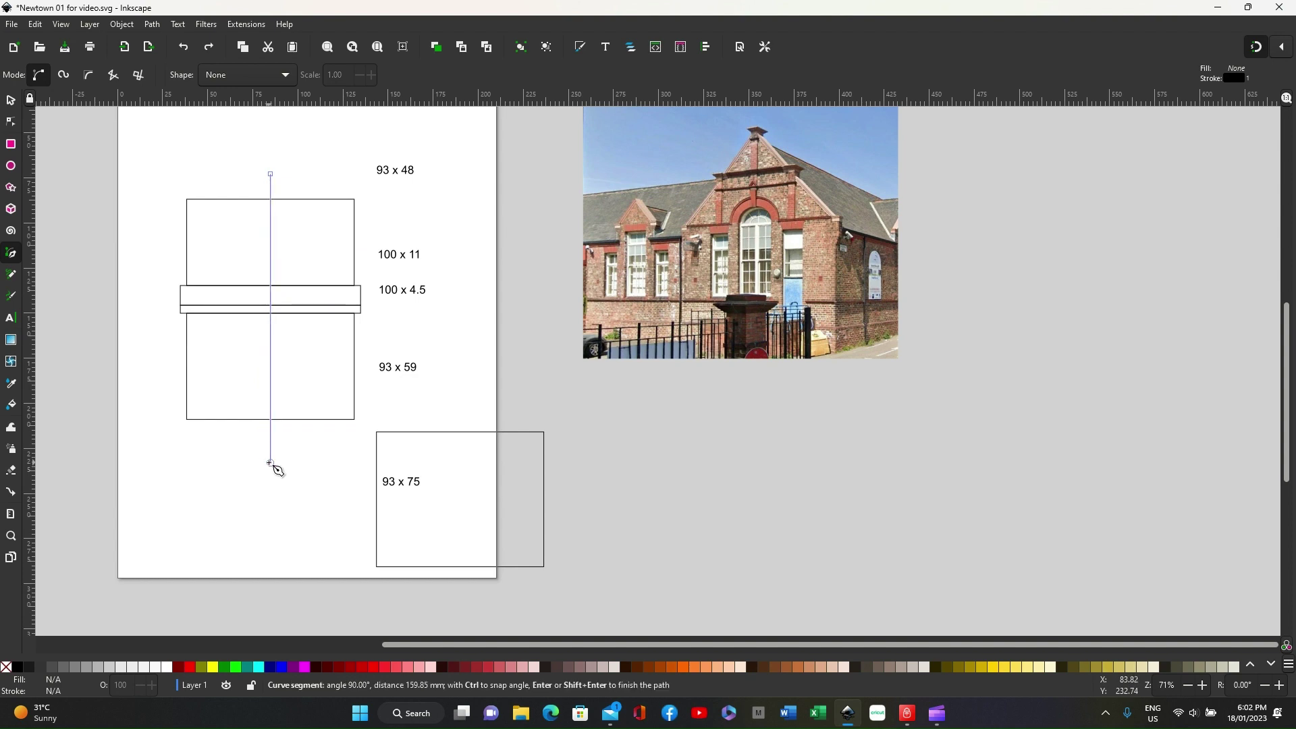
{"action": "double_click", "coordinate": [270, 463]}
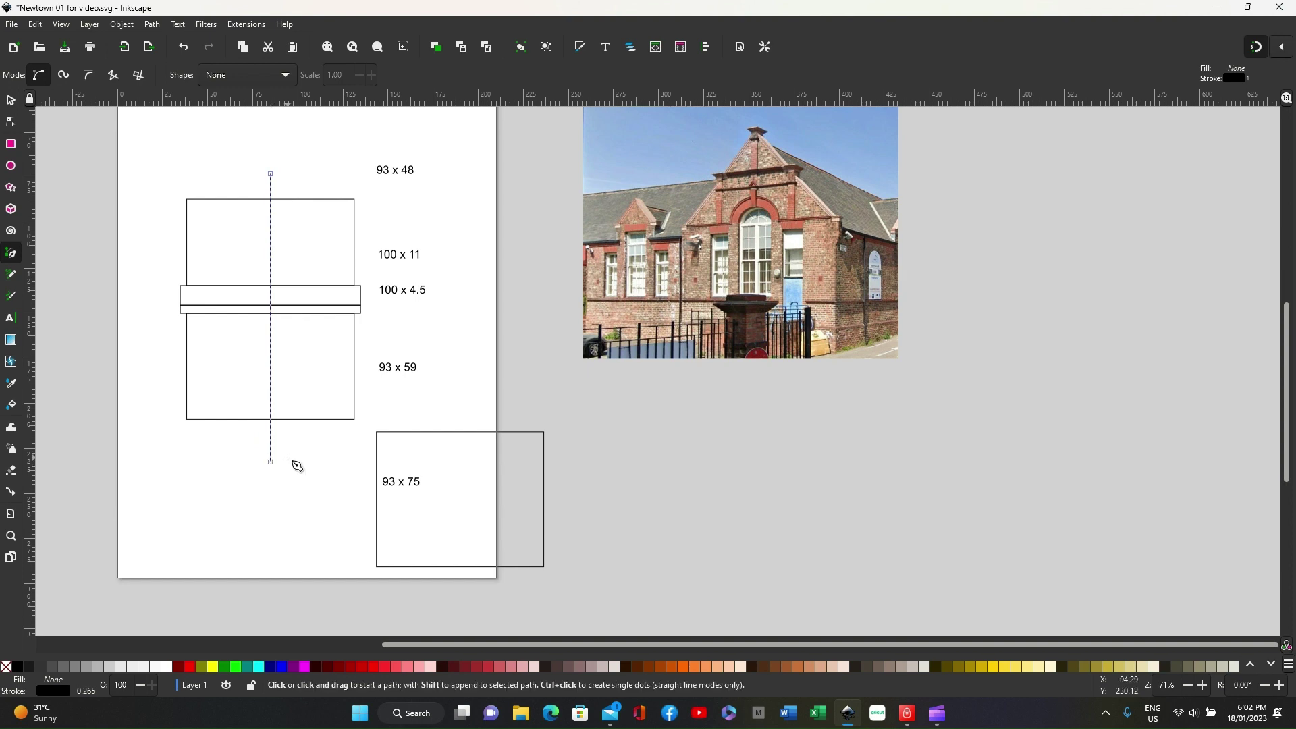
{"action": "left_click", "coordinate": [10, 99]}
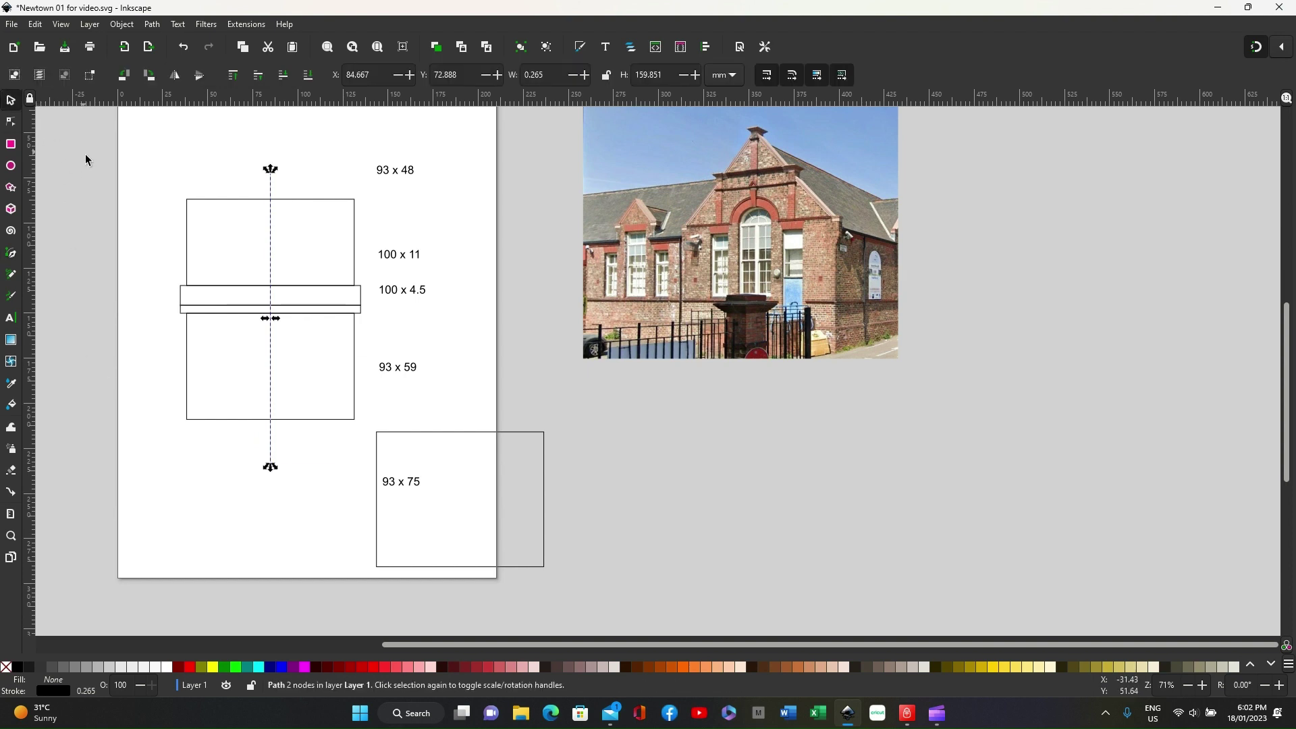
{"action": "left_click", "coordinate": [146, 186]}
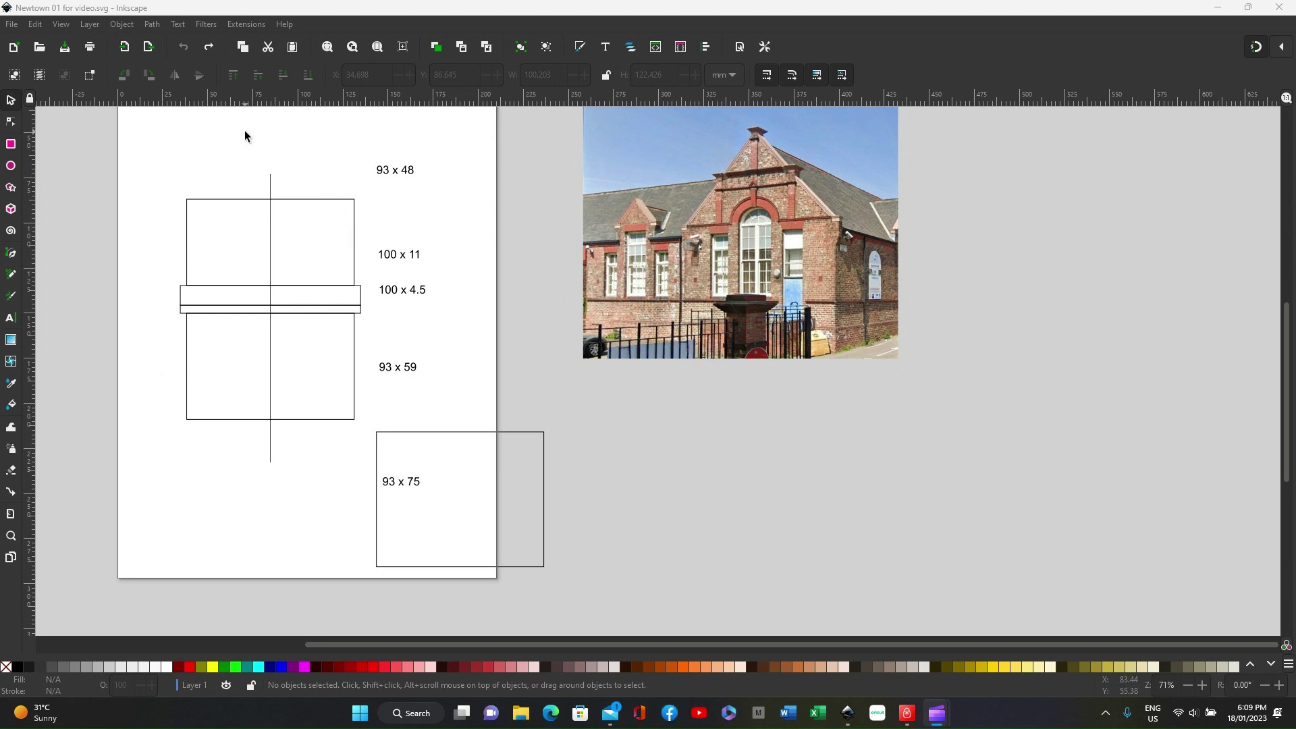
Trace the facade's left half with straight Bezier segments from the 93 × 59 rectangle's bottom-left corner, around the strips, to the apex on the centre line
{"action": "left_click", "coordinate": [12, 107]}
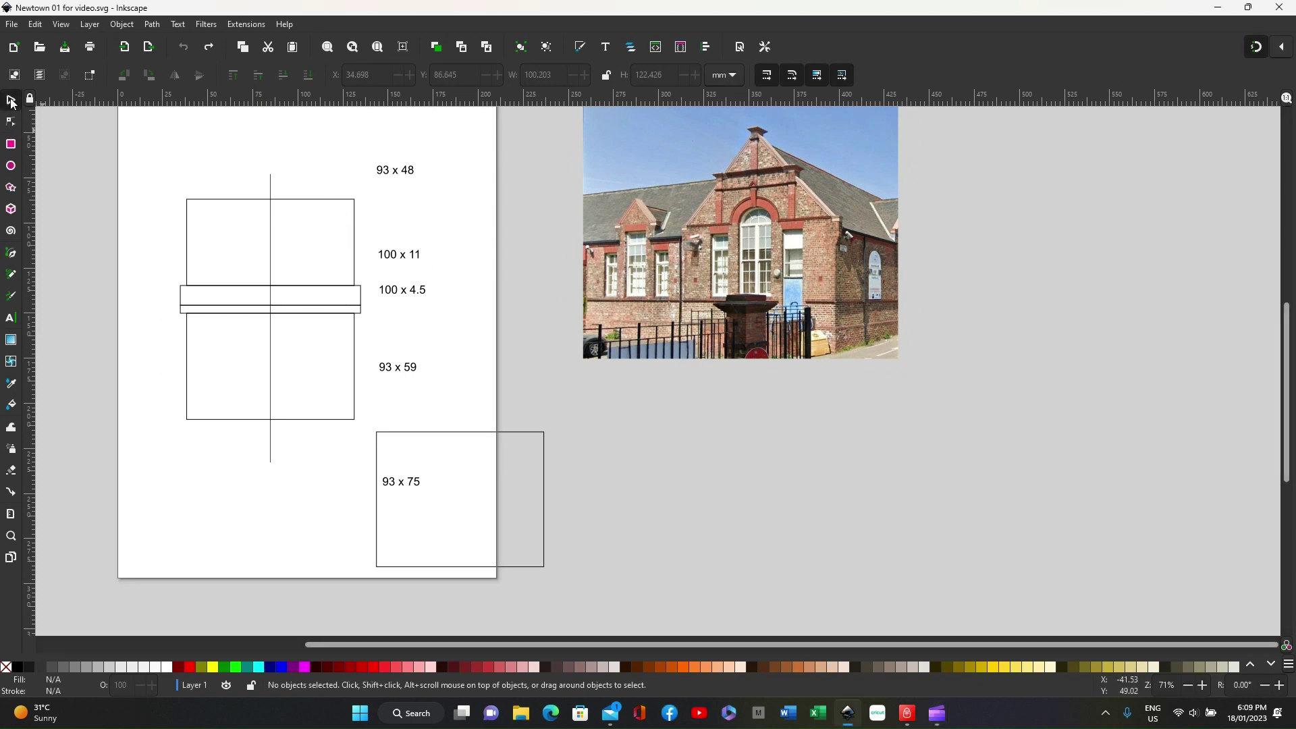
{"action": "left_click", "coordinate": [12, 254]}
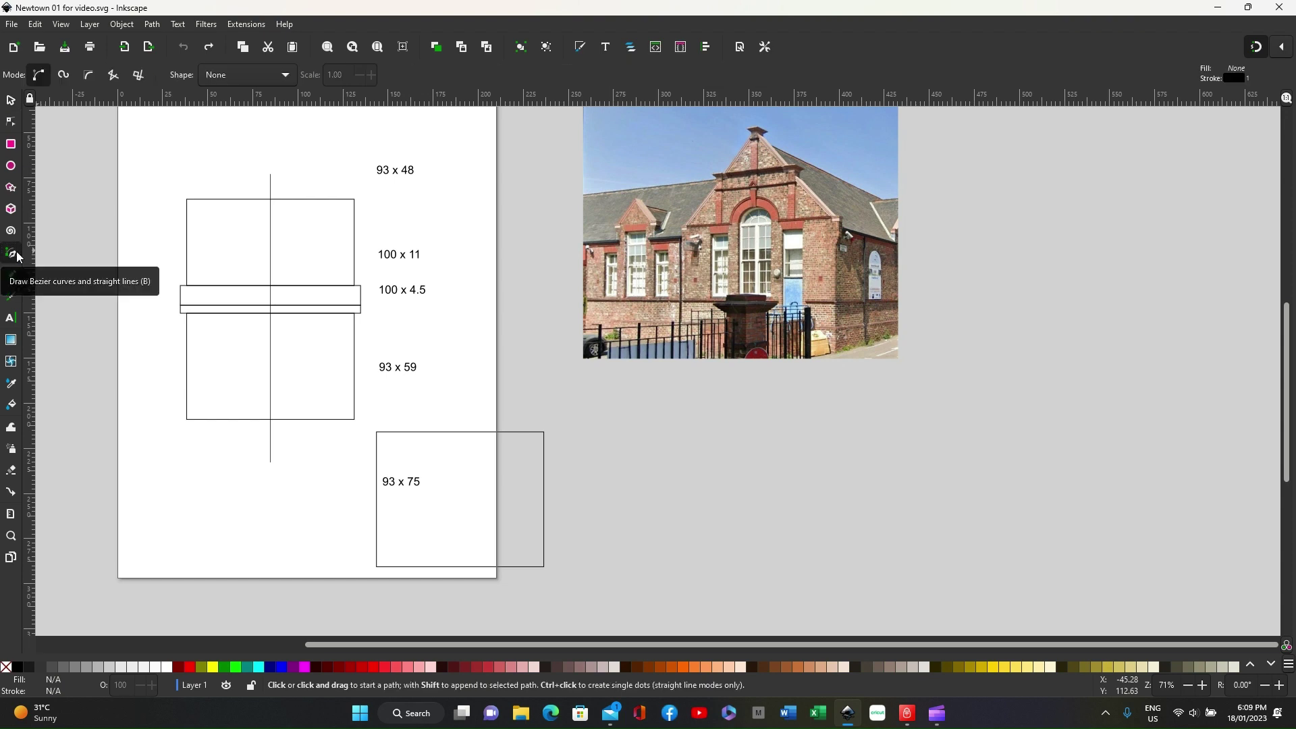
{"action": "left_click", "coordinate": [186, 419]}
{"action": "left_click", "coordinate": [187, 314]}
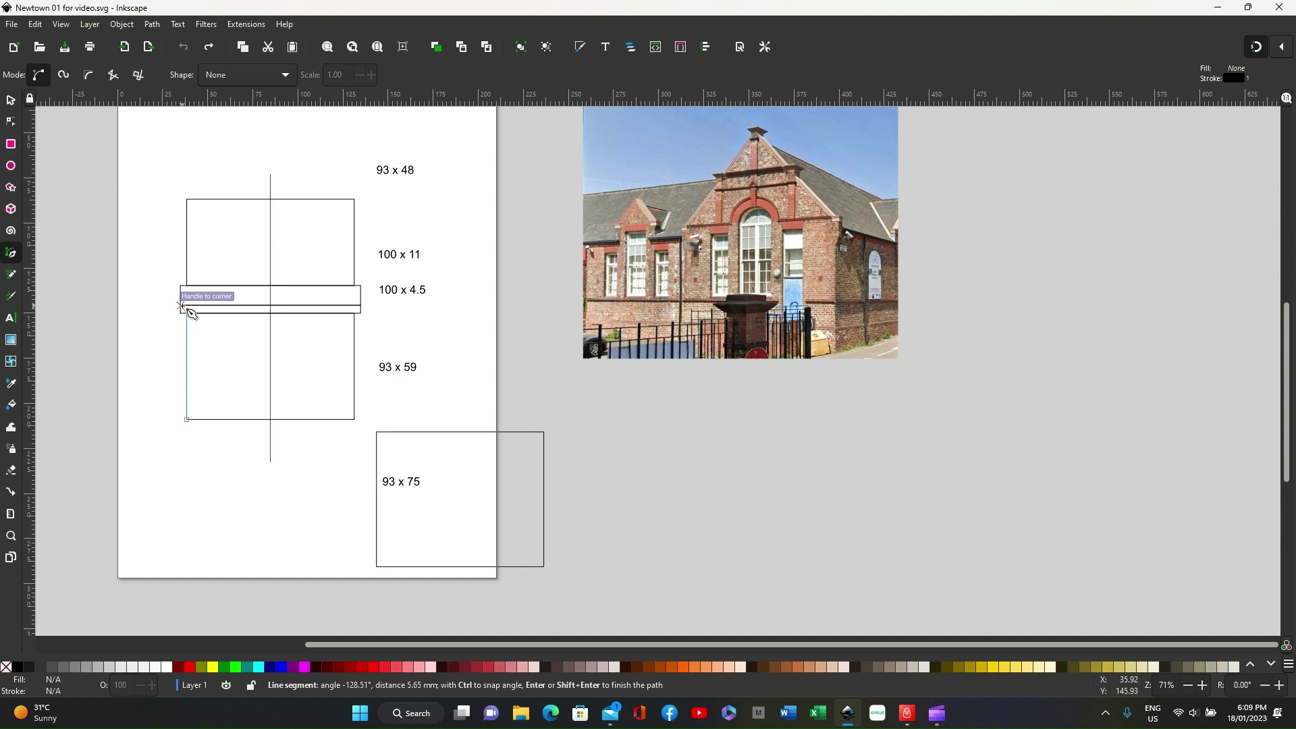
{"action": "left_click", "coordinate": [184, 308]}
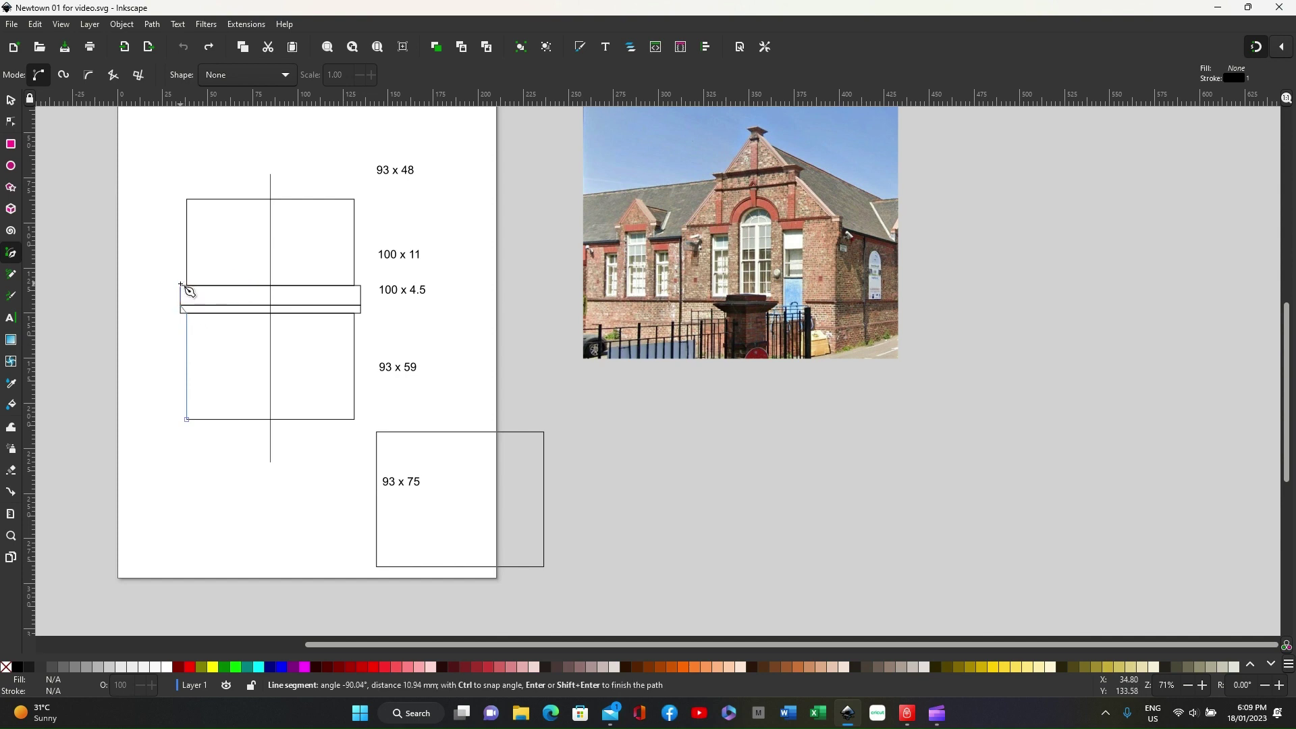
{"action": "left_click", "coordinate": [193, 292]}
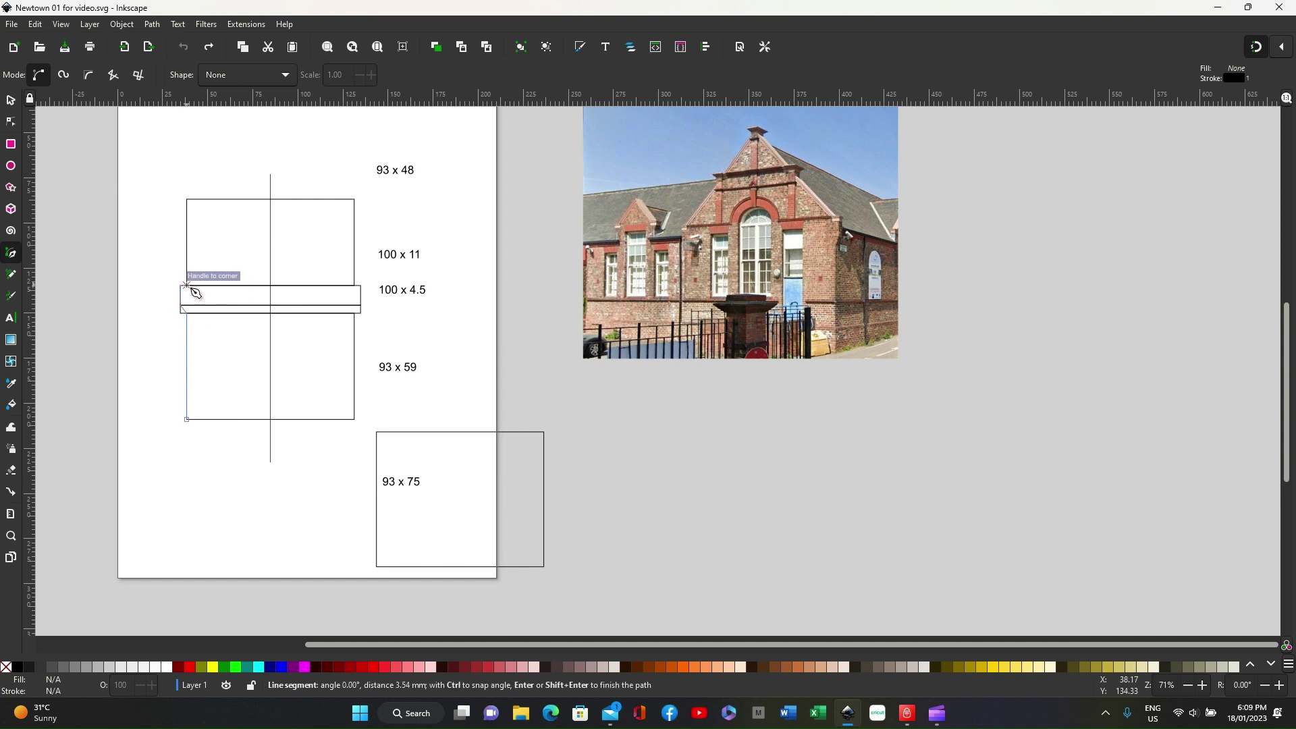
{"action": "left_click", "coordinate": [271, 200]}
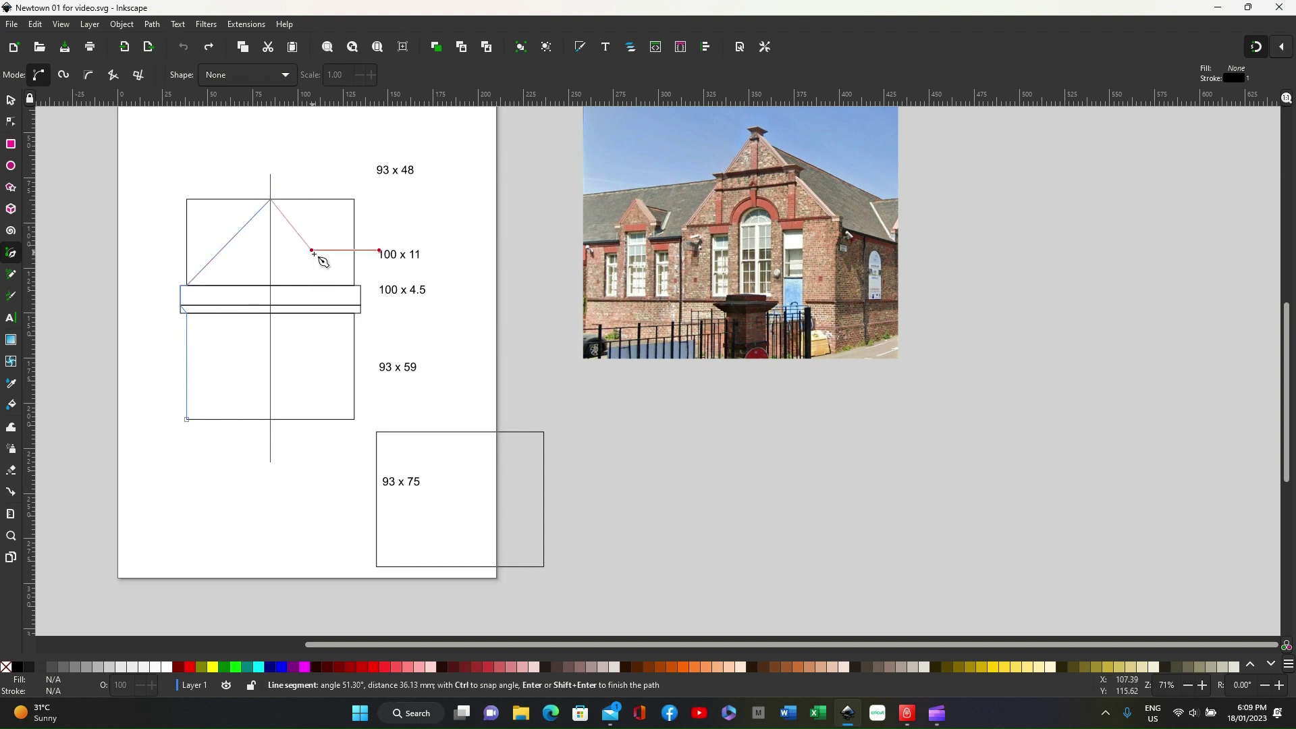
Continue the outline from the apex down the right half around the strips, and close it along the base at the starting corner
{"action": "left_click", "coordinate": [354, 282]}
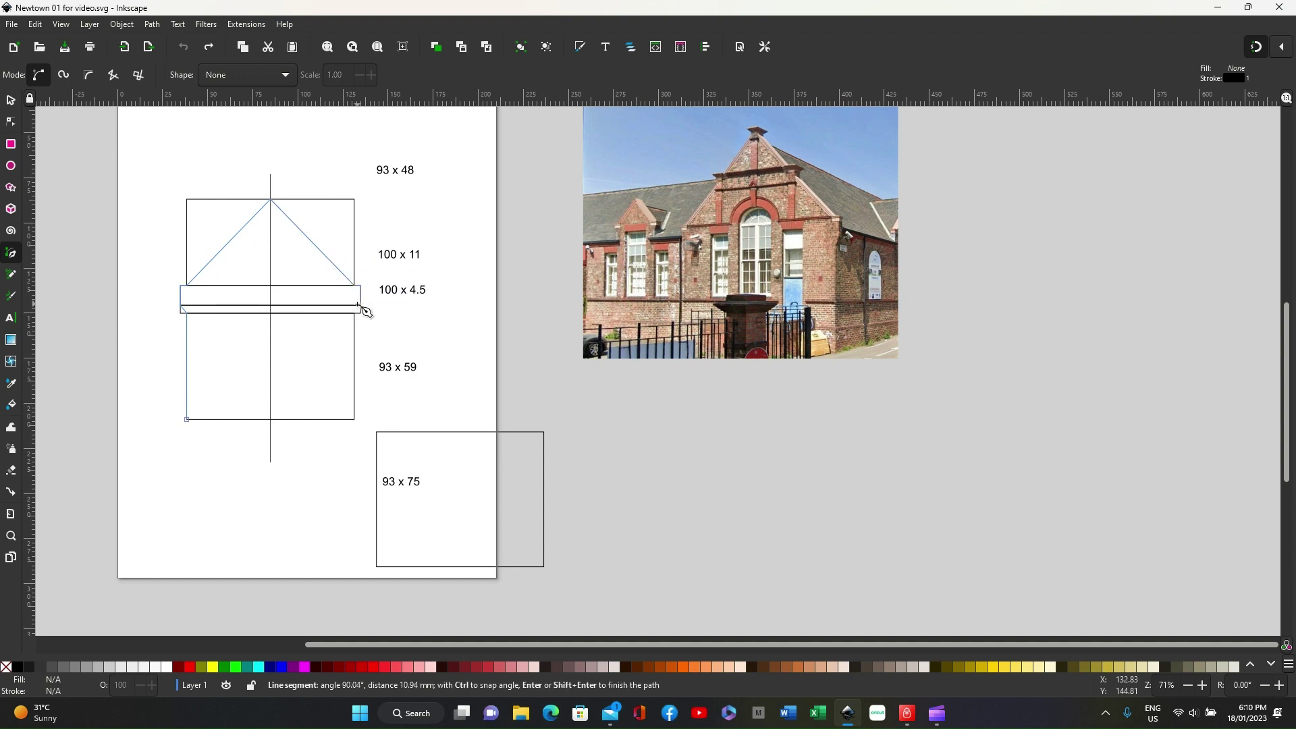
{"action": "left_click", "coordinate": [354, 314]}
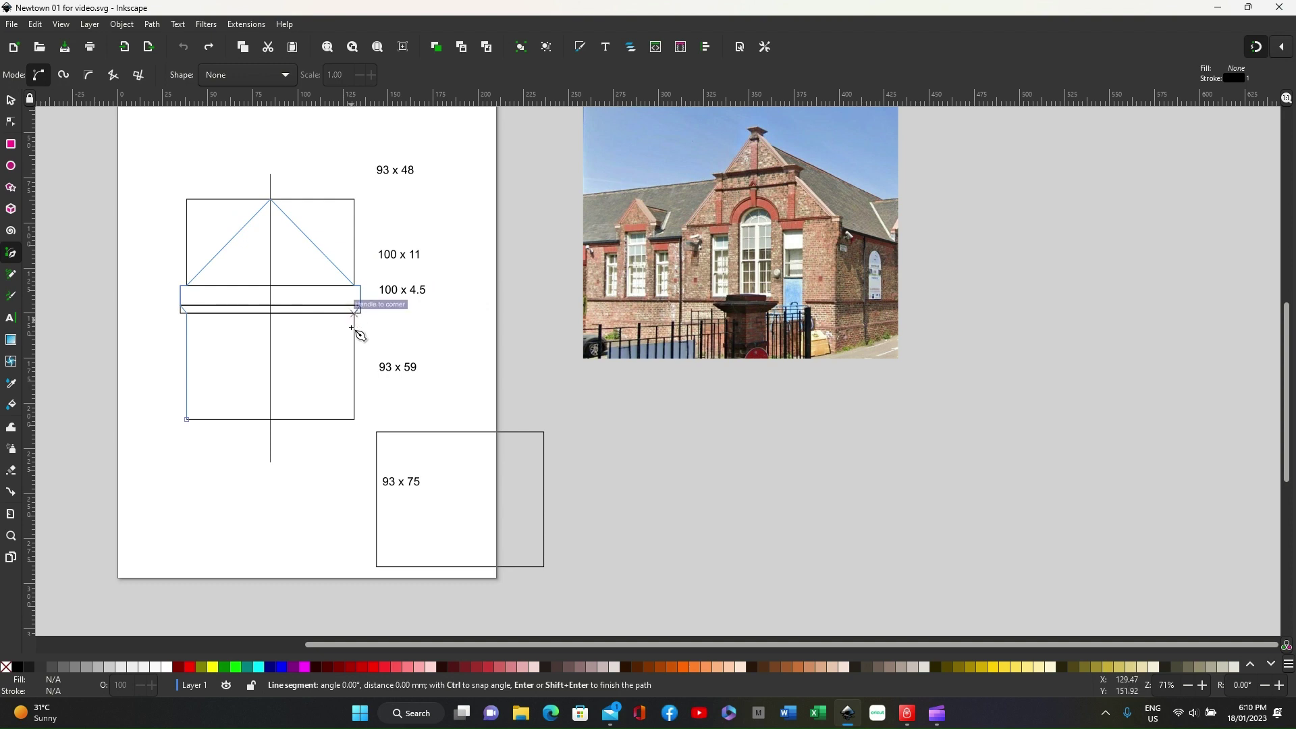
{"action": "left_click", "coordinate": [351, 419]}
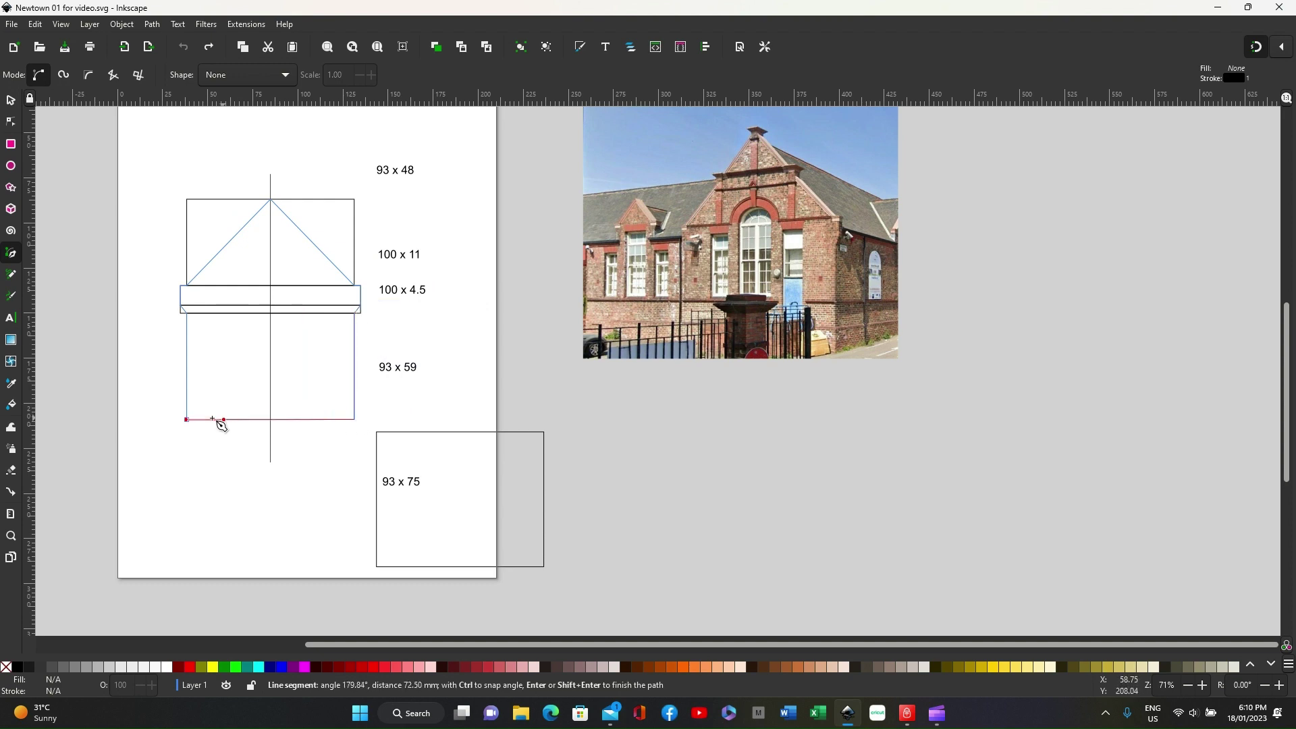
{"action": "left_click", "coordinate": [186, 419]}
{"action": "key", "text": "Return"}
{"action": "left_click", "coordinate": [185, 461]}
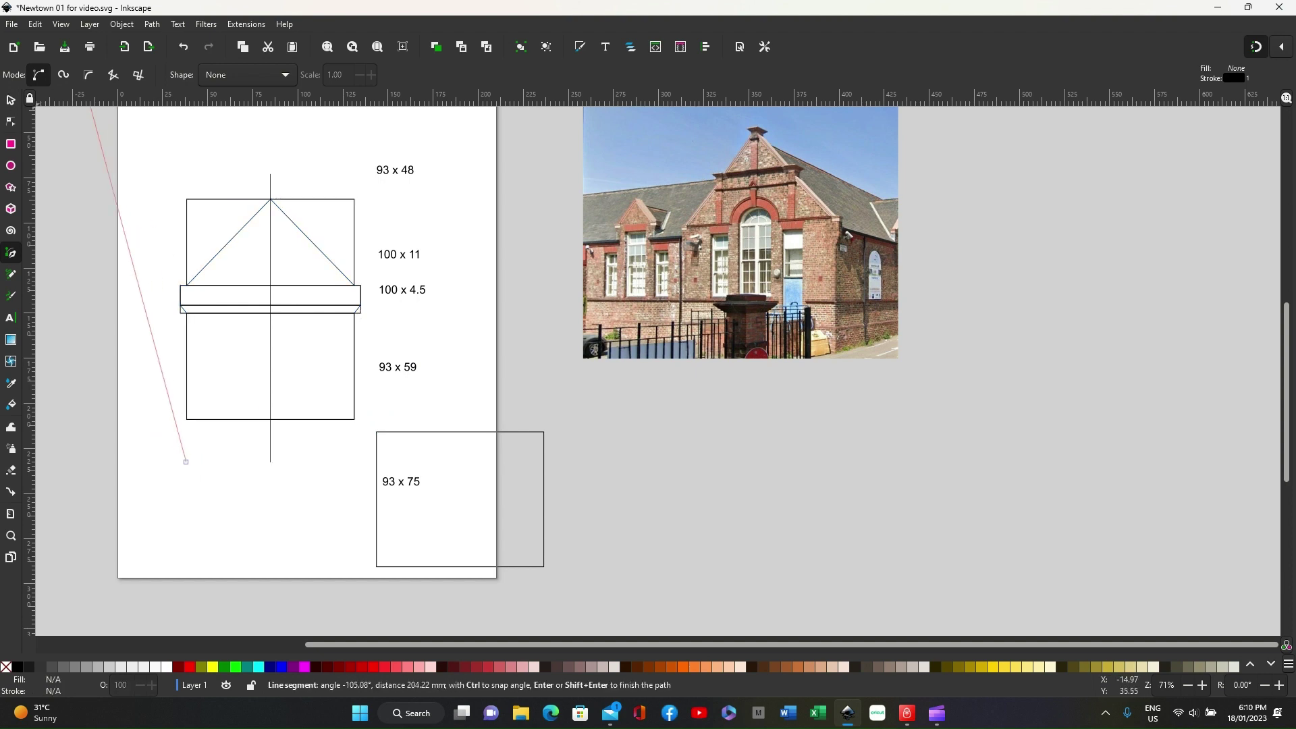
{"action": "left_click", "coordinate": [11, 101]}
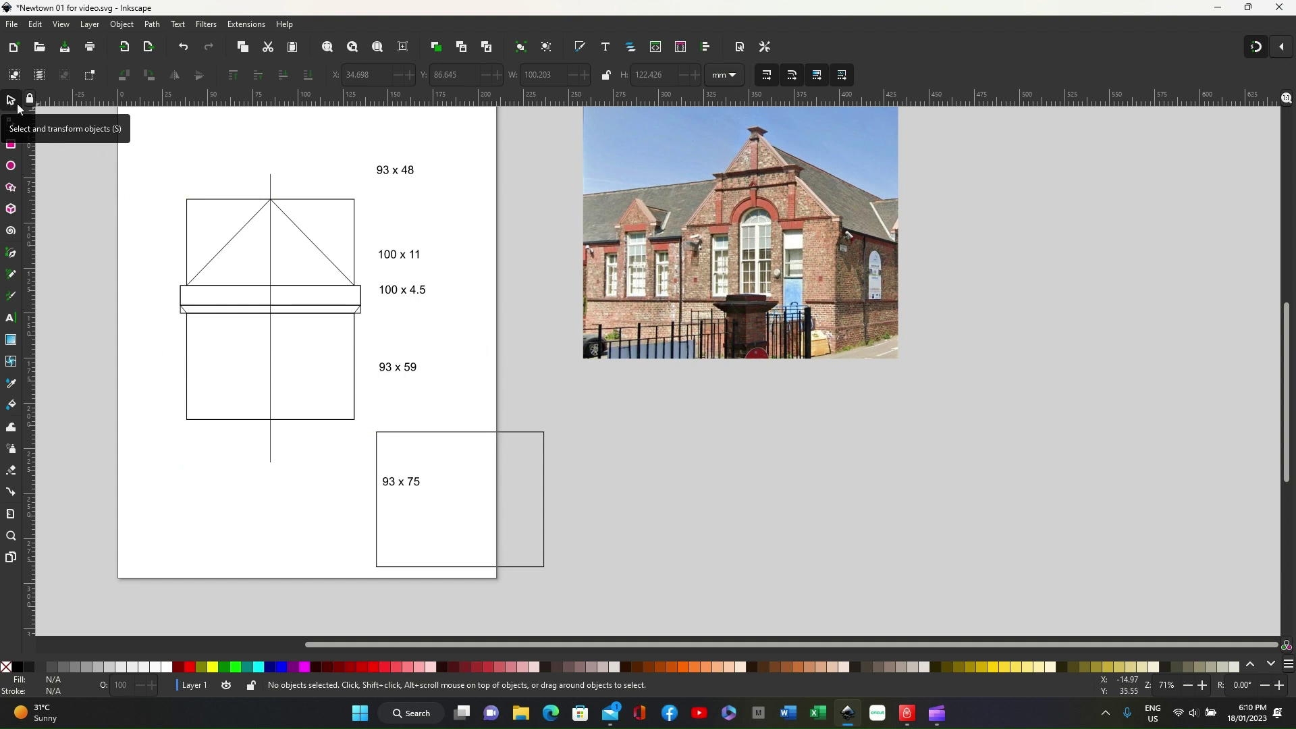
Move the gabled outline off the rectangle stack to compare it over the photo's gable, and place it directly below the photo
{"action": "left_click", "coordinate": [245, 232]}
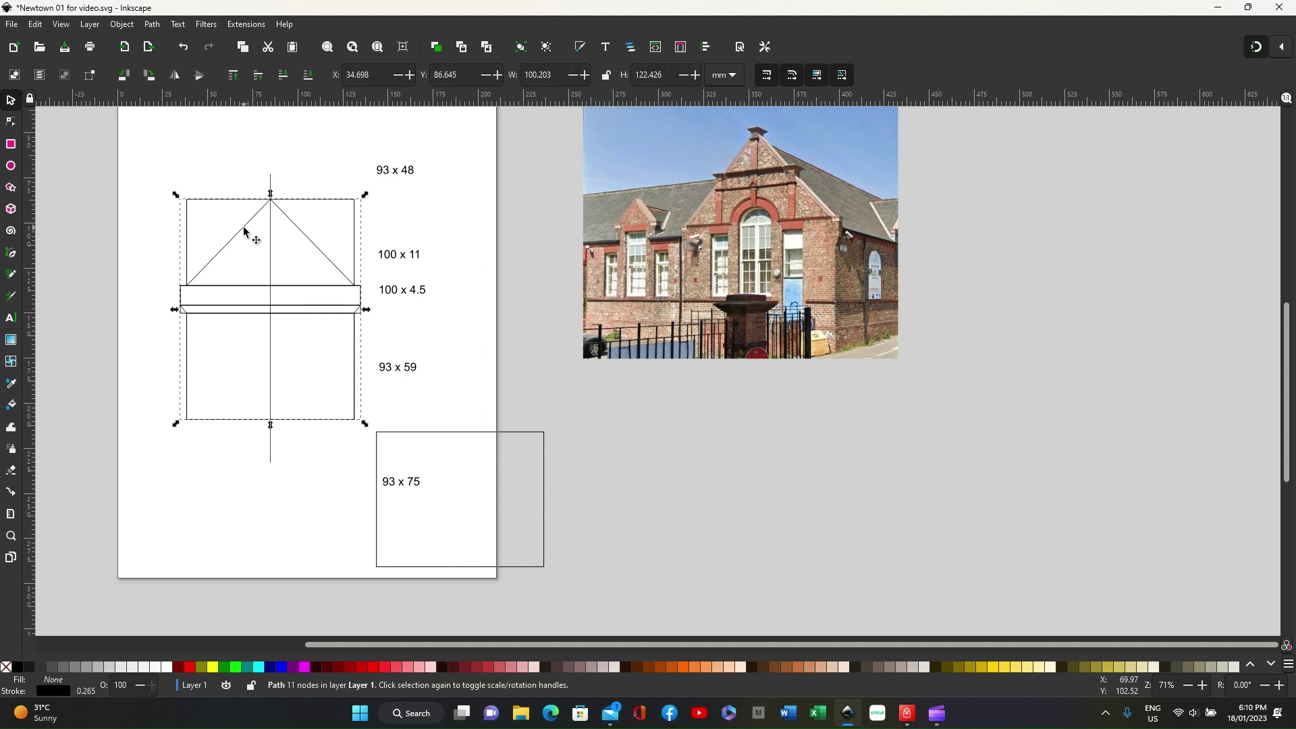
{"action": "left_click_drag", "start_coordinate": [245, 232], "coordinate": [650, 411]}
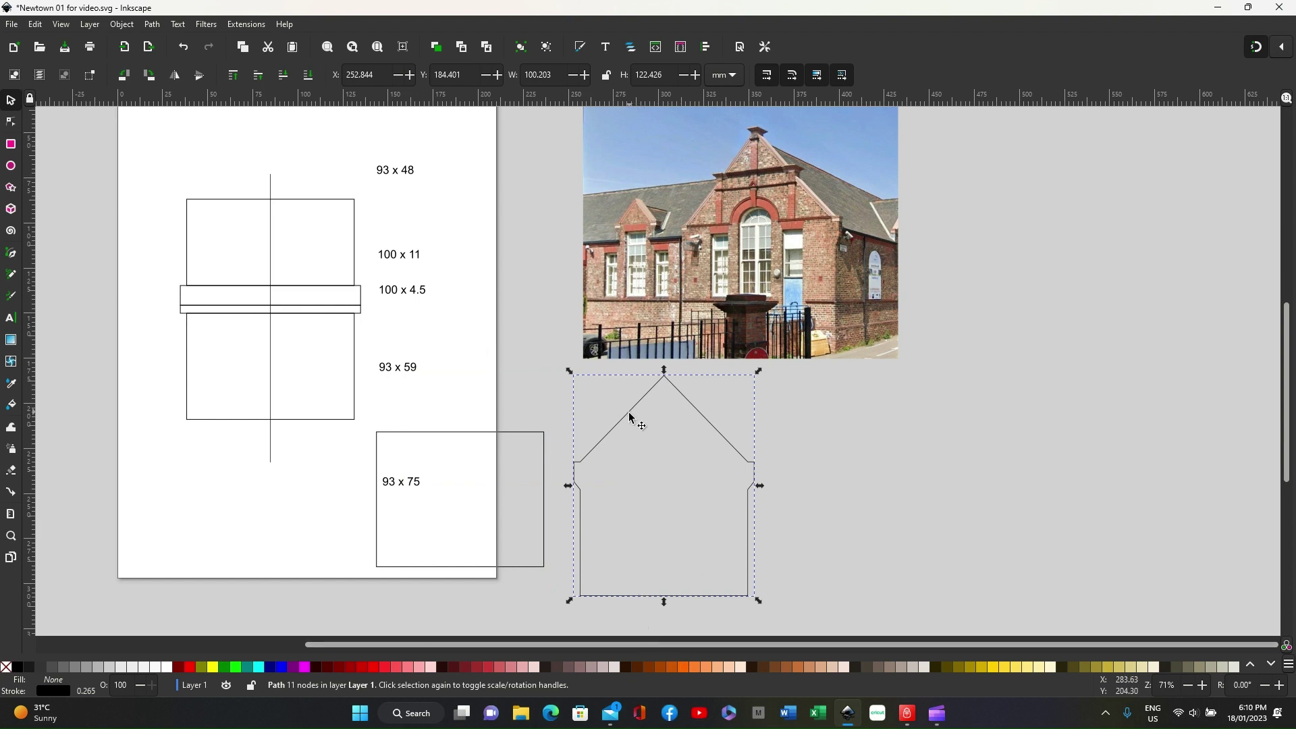
{"action": "left_click_drag", "start_coordinate": [631, 419], "coordinate": [720, 173]}
{"action": "left_click", "coordinate": [825, 466]}
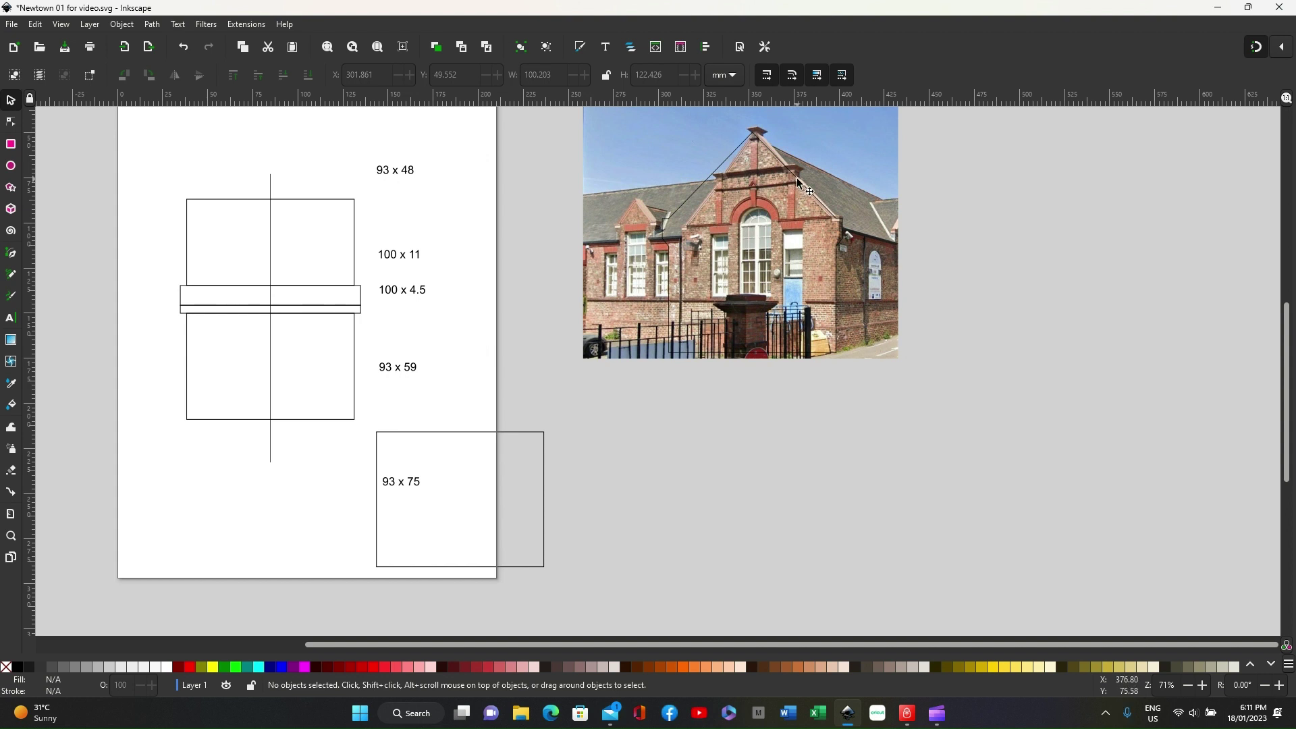
{"action": "left_click_drag", "start_coordinate": [799, 182], "coordinate": [796, 420]}
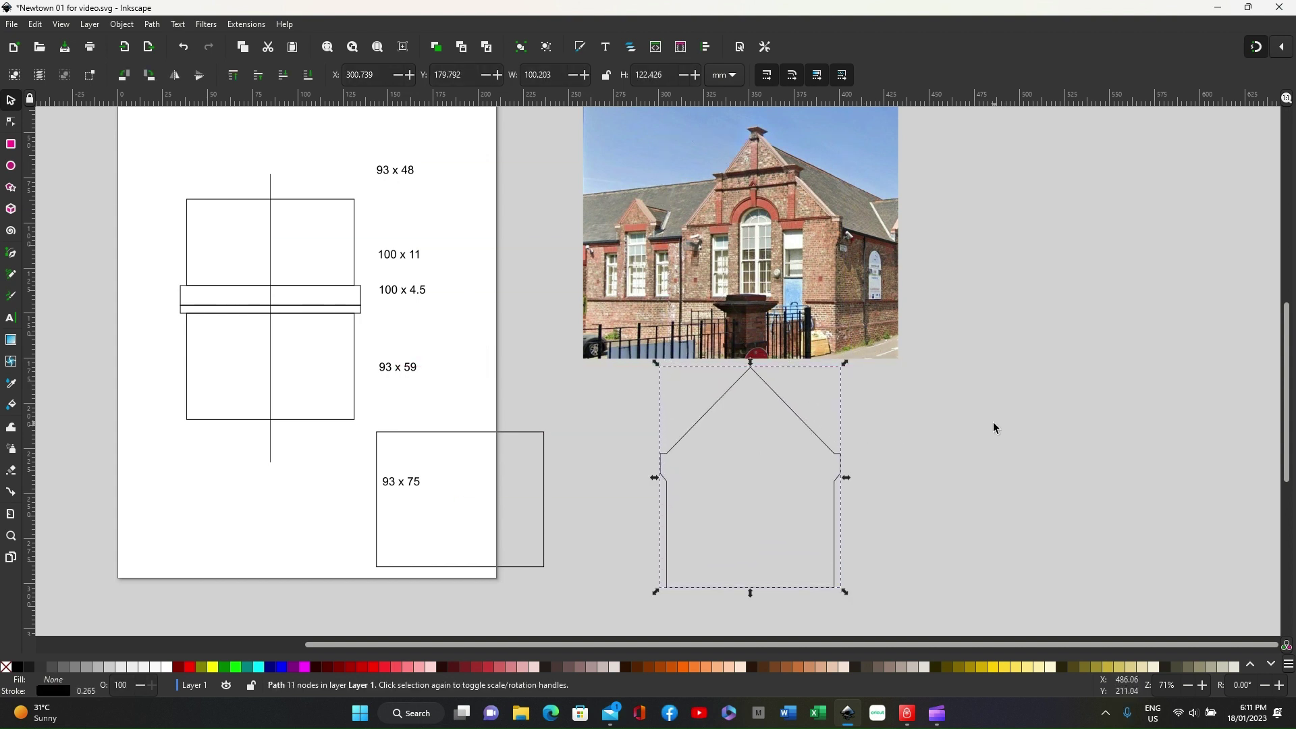